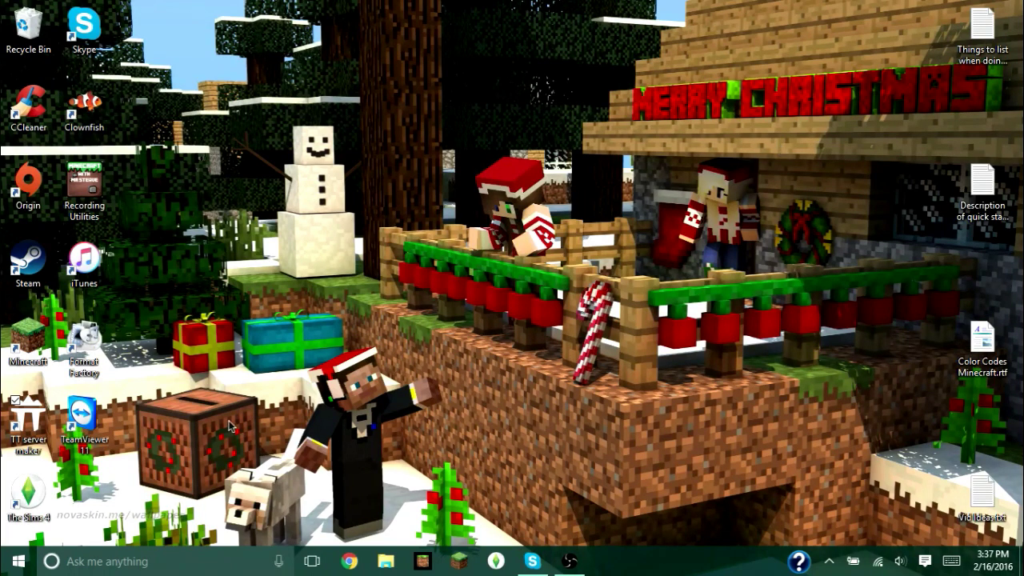
Step: Launch TT server maker and create a new Vanilla server named Test
double_click(30, 427)
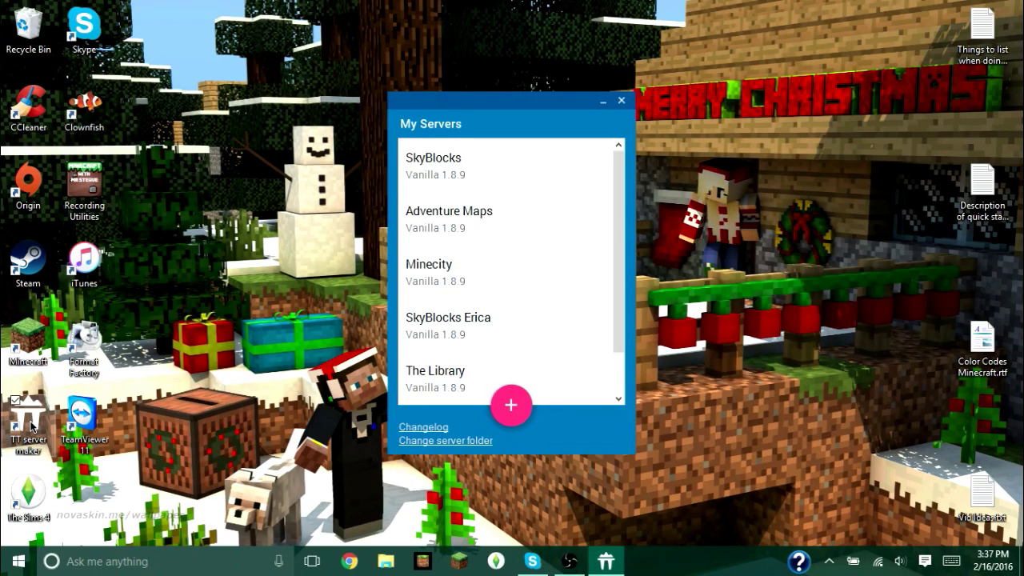
scroll(502, 281, down, 1)
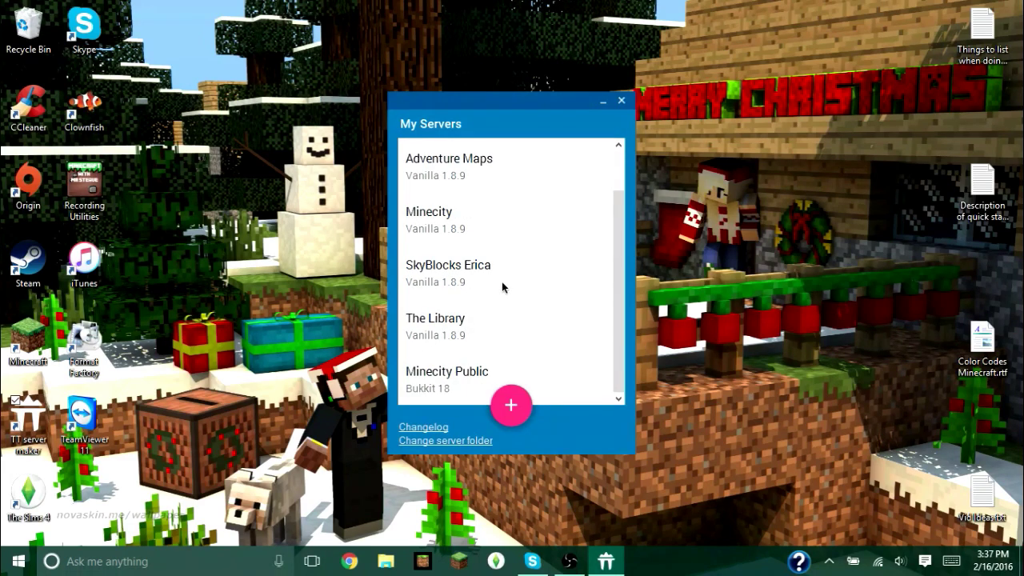
scroll(502, 286, up, 1)
scroll(502, 286, down, 1)
click(510, 410)
click(402, 257)
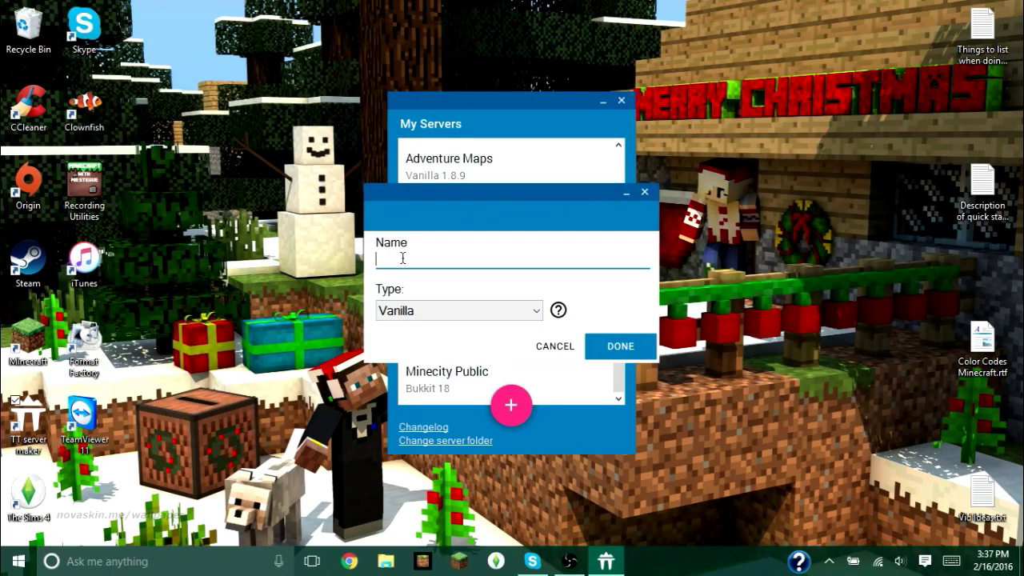
text(Test)
click(436, 310)
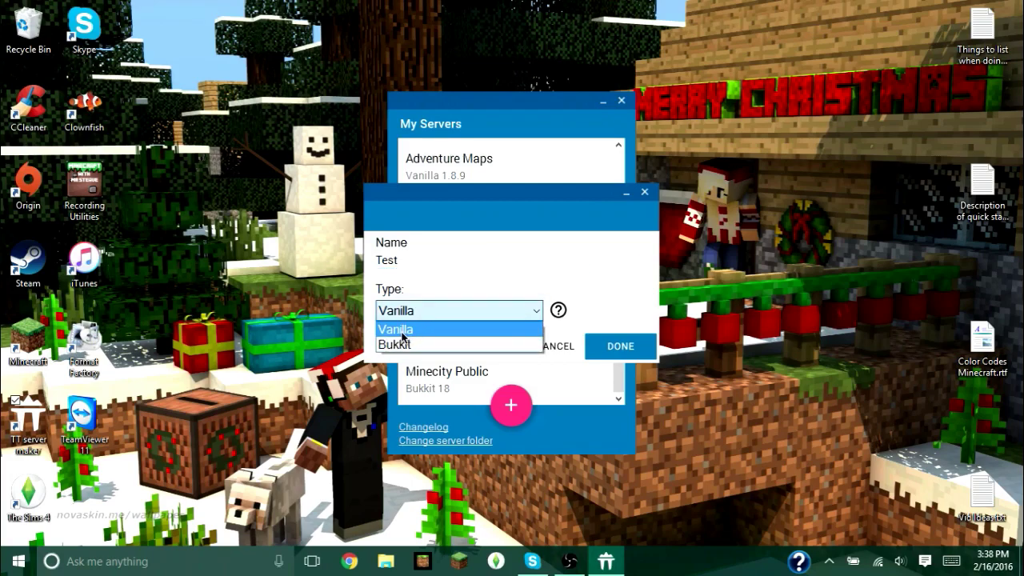
click(402, 331)
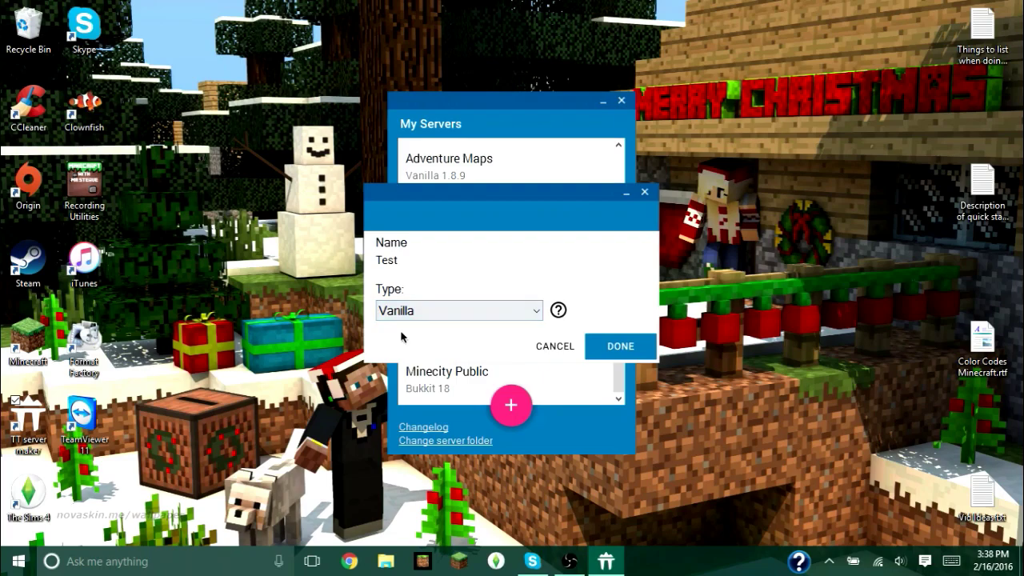
click(616, 346)
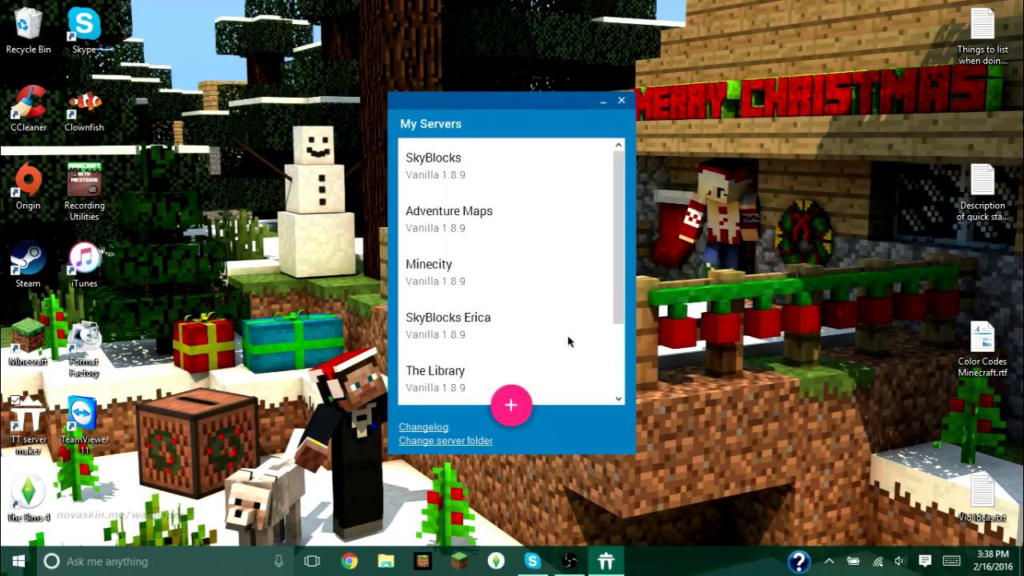
Step: Open the Test server from the server list and set its RAM to 2048 MB
scroll(512, 328, down, 3)
click(431, 377)
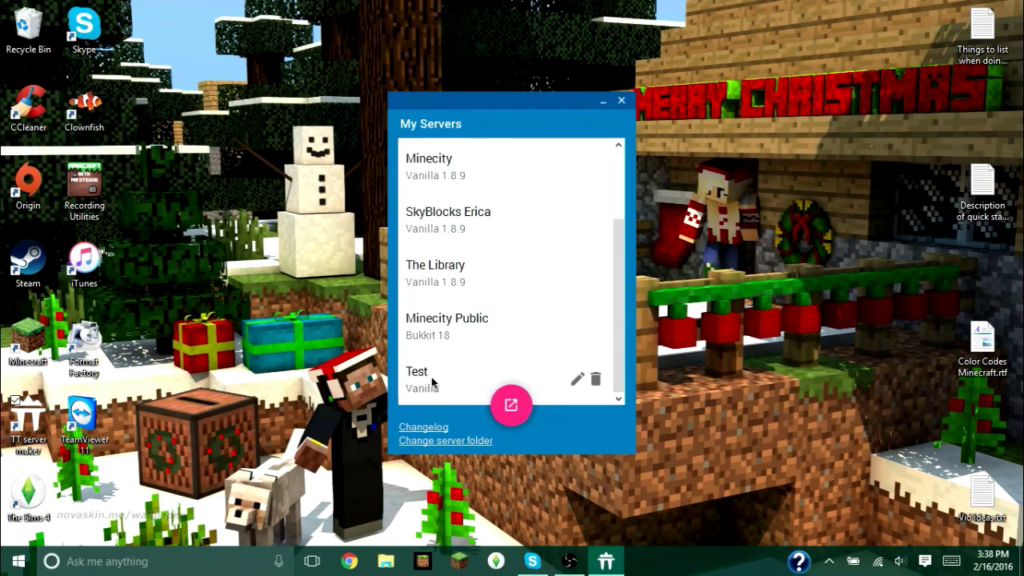
click(510, 406)
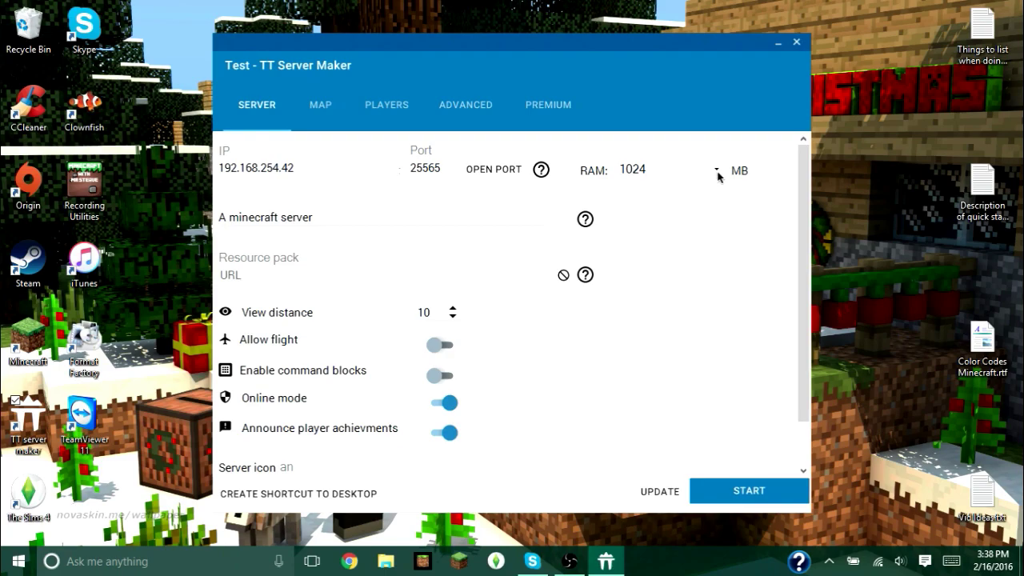
click(718, 172)
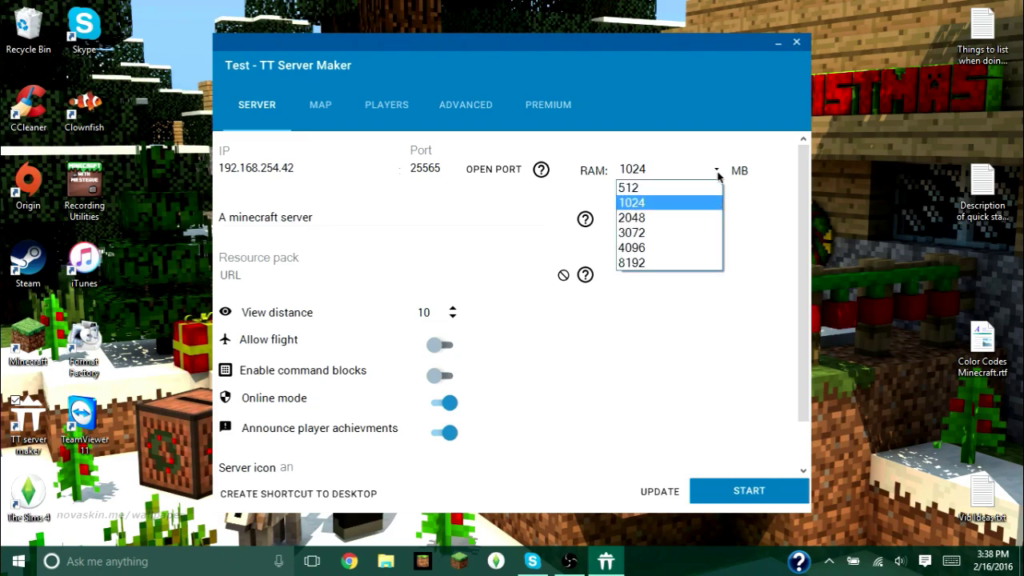
click(642, 218)
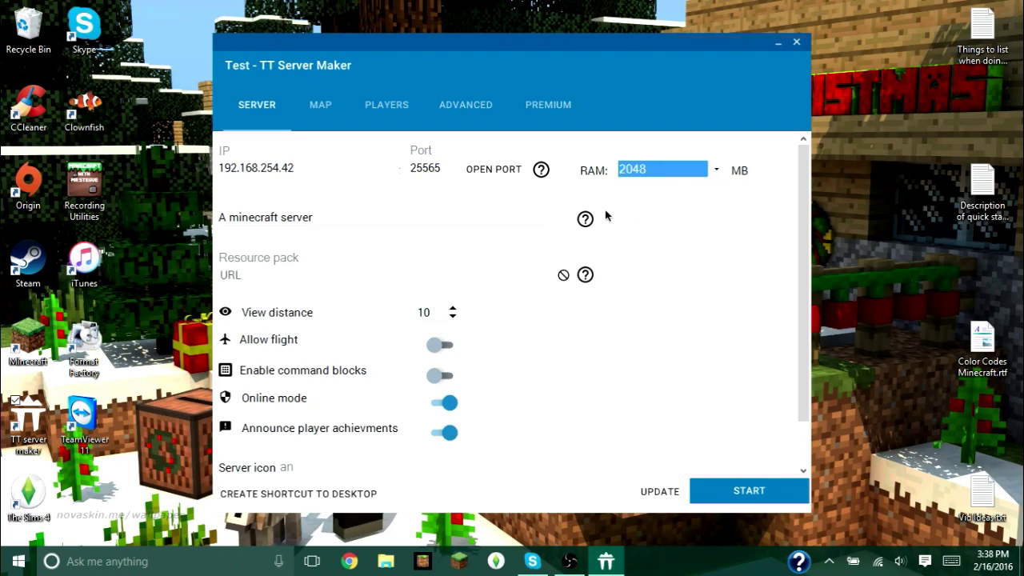
Step: Replace the server's description text with "Hi :)"
click(339, 214)
drag(312, 216, 213, 227)
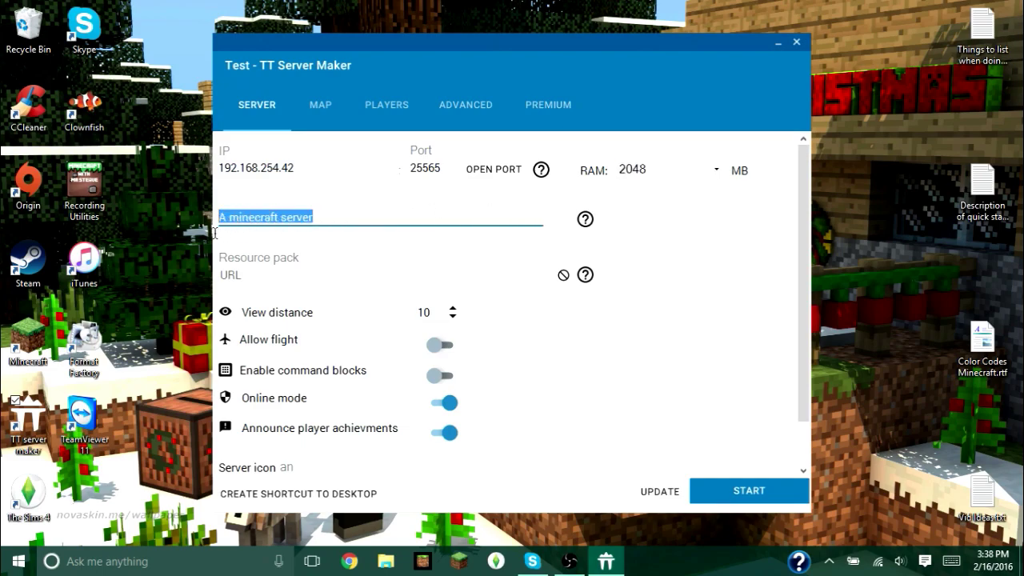
key(BackSpace)
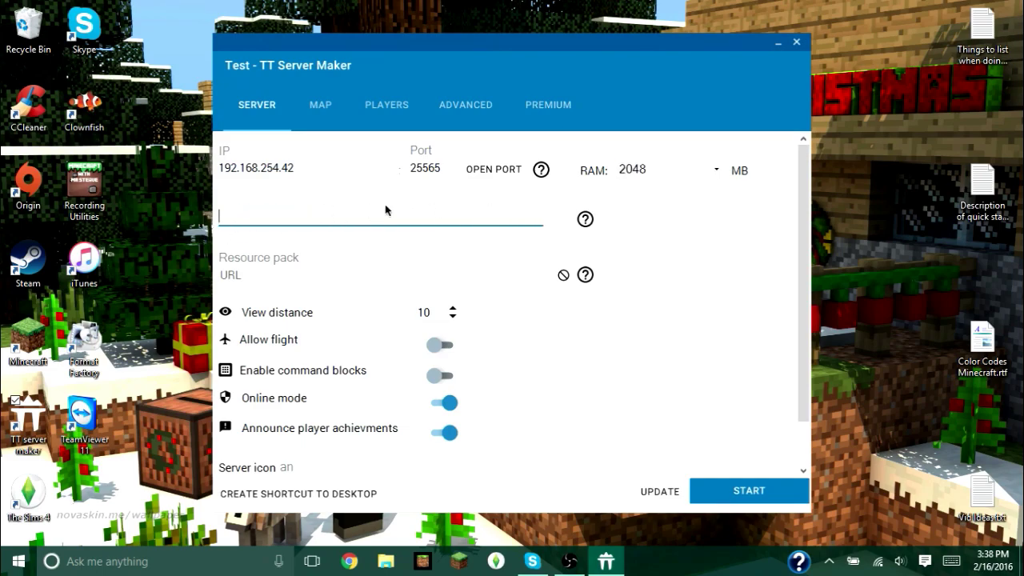
click(328, 272)
click(332, 220)
text(Hi :))
Step: Set the server's view distance to 12 and enable command blocks
click(454, 317)
click(454, 317)
click(453, 309)
click(453, 308)
click(453, 308)
click(453, 309)
click(440, 375)
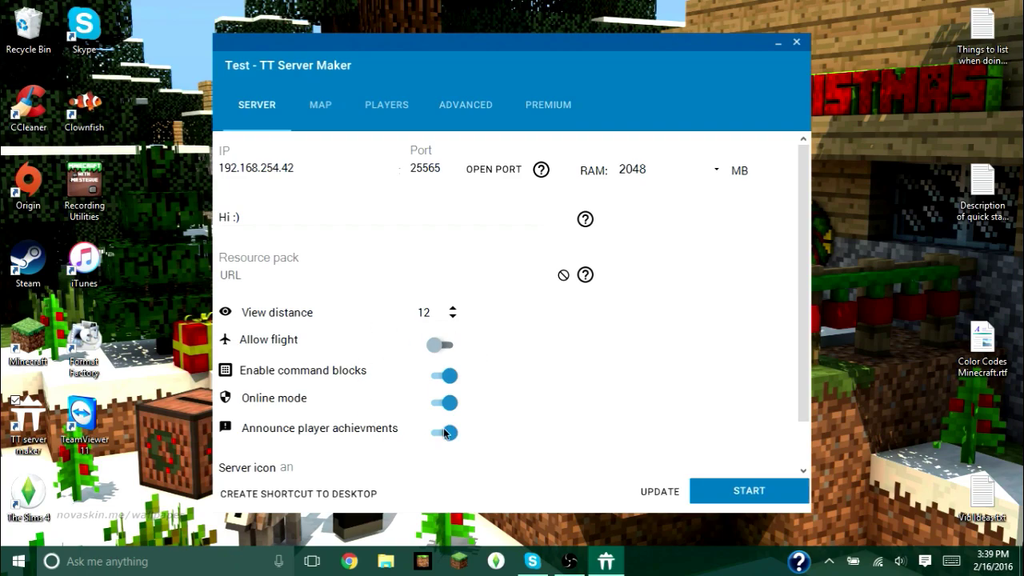
Step: Choose the command block image from the built-in block icons as the server icon
scroll(692, 368, down, 2)
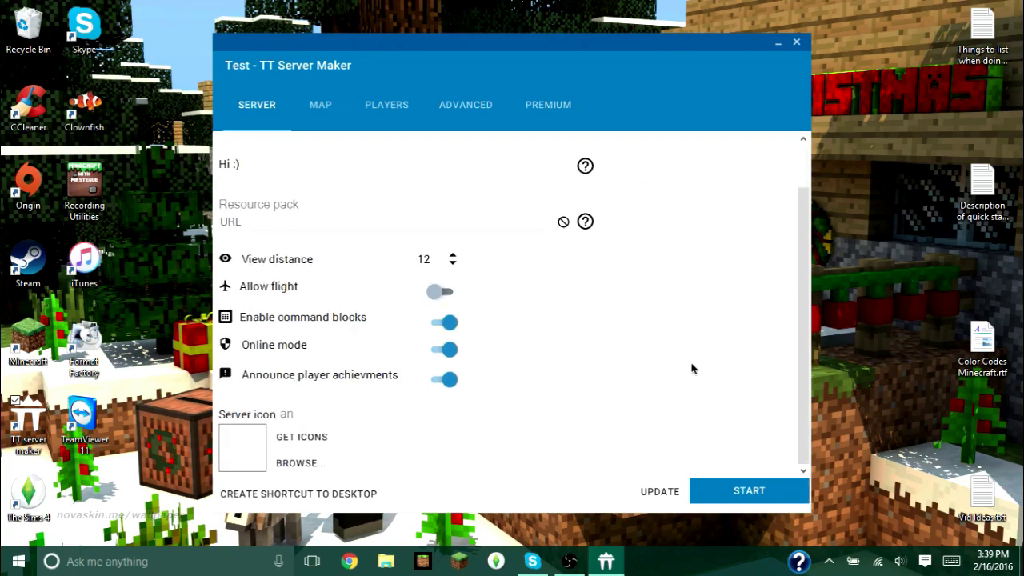
click(301, 437)
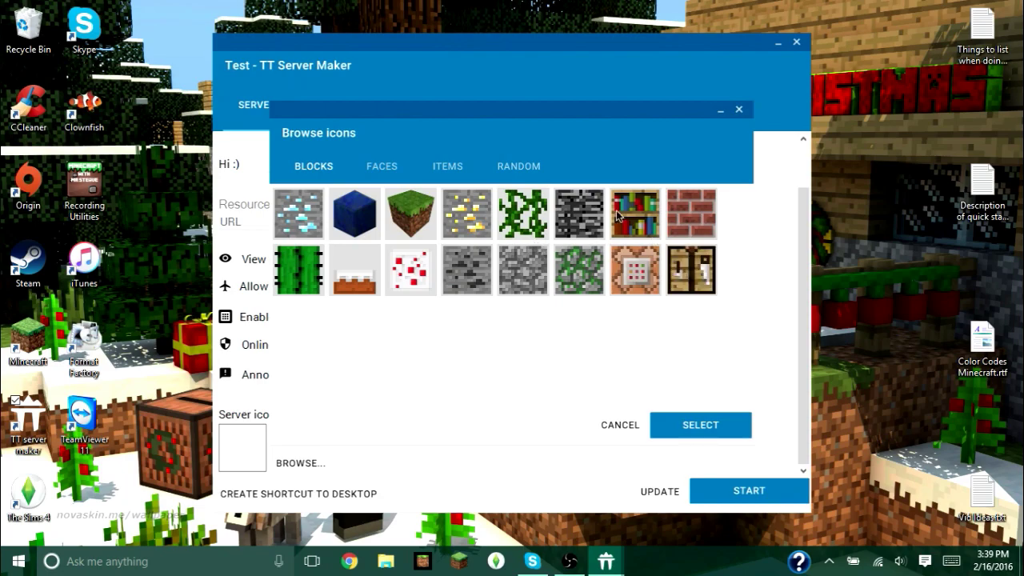
click(632, 277)
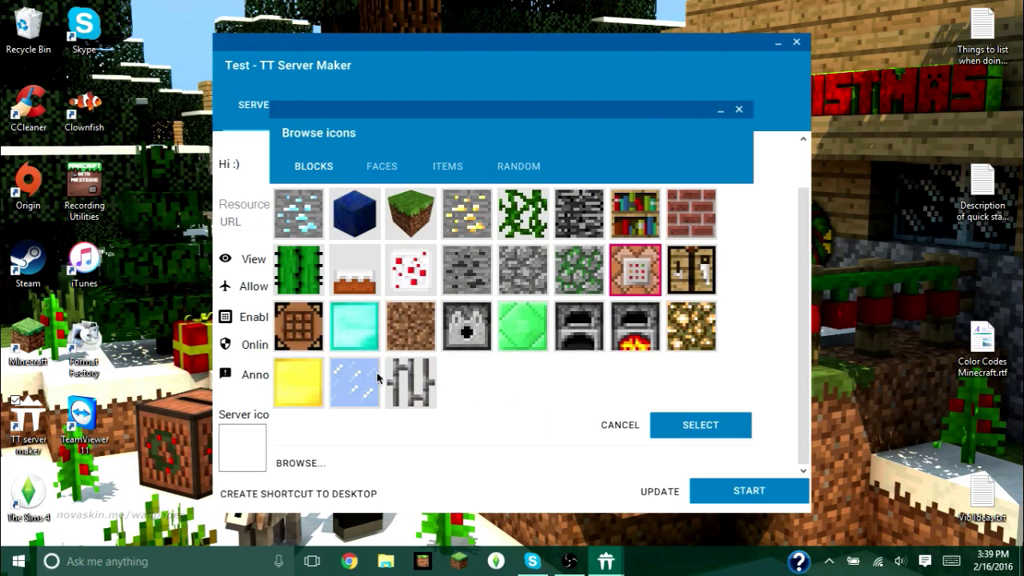
click(382, 167)
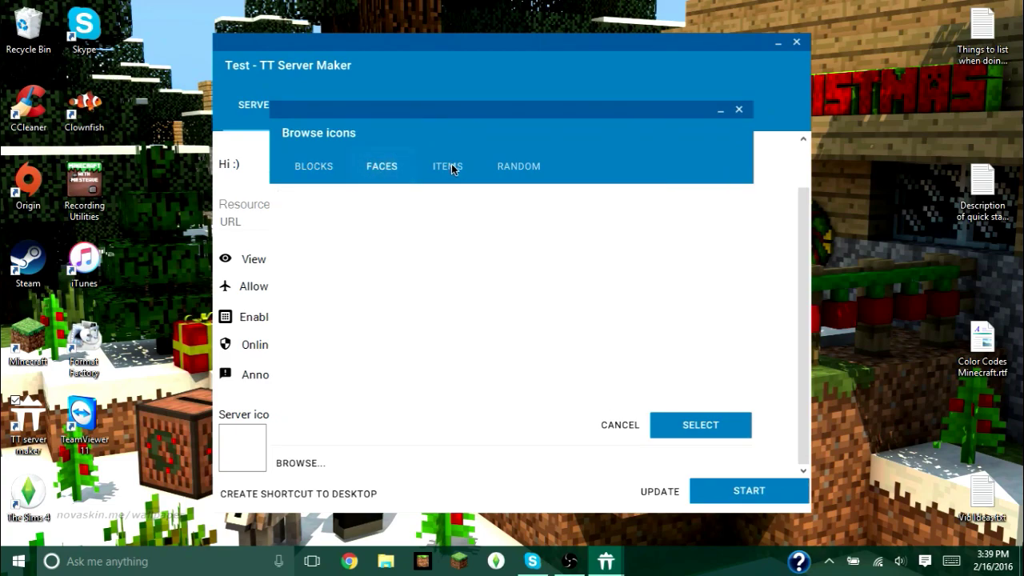
click(449, 166)
click(519, 167)
click(322, 166)
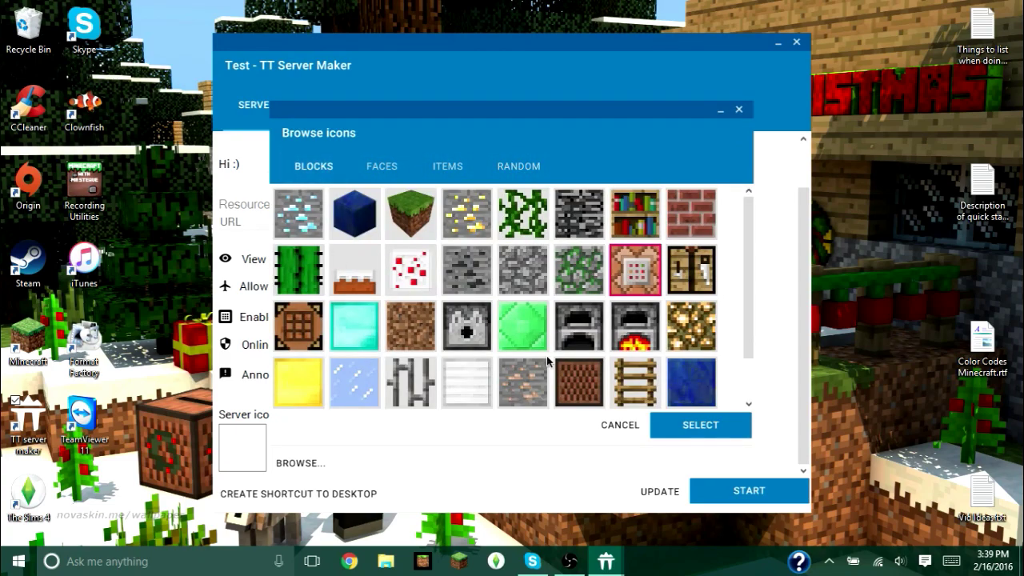
click(693, 426)
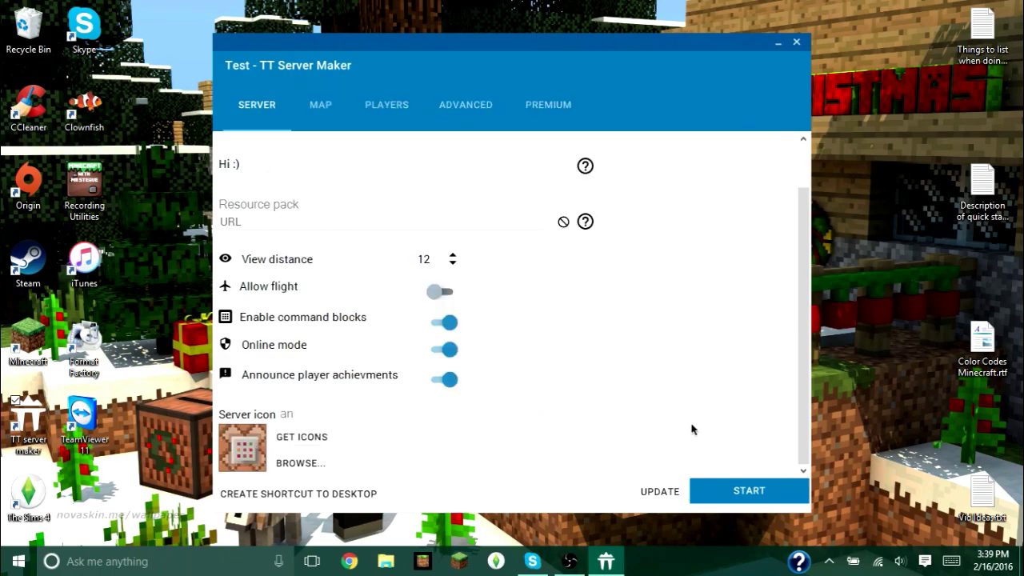
click(303, 471)
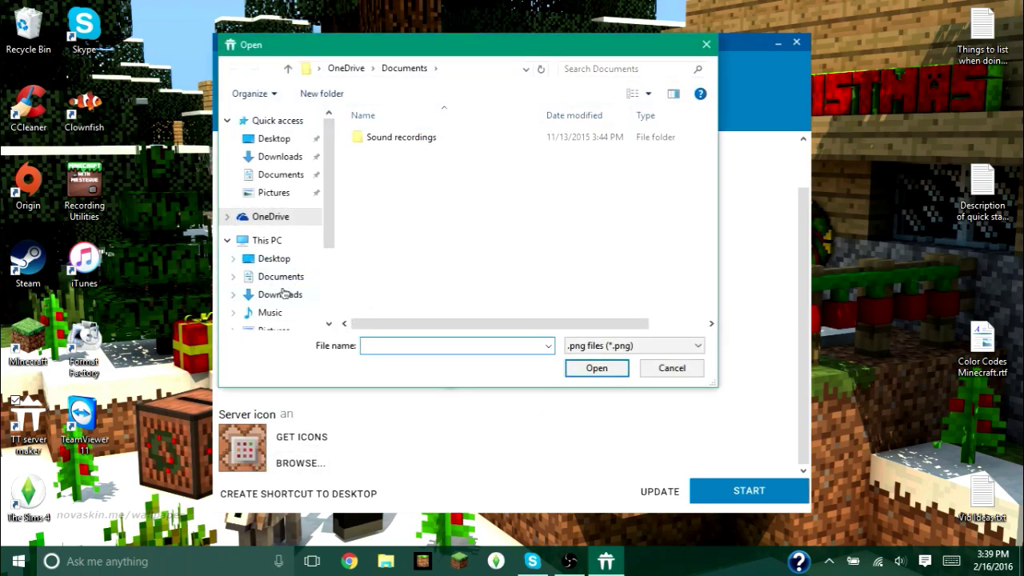
click(283, 296)
click(583, 176)
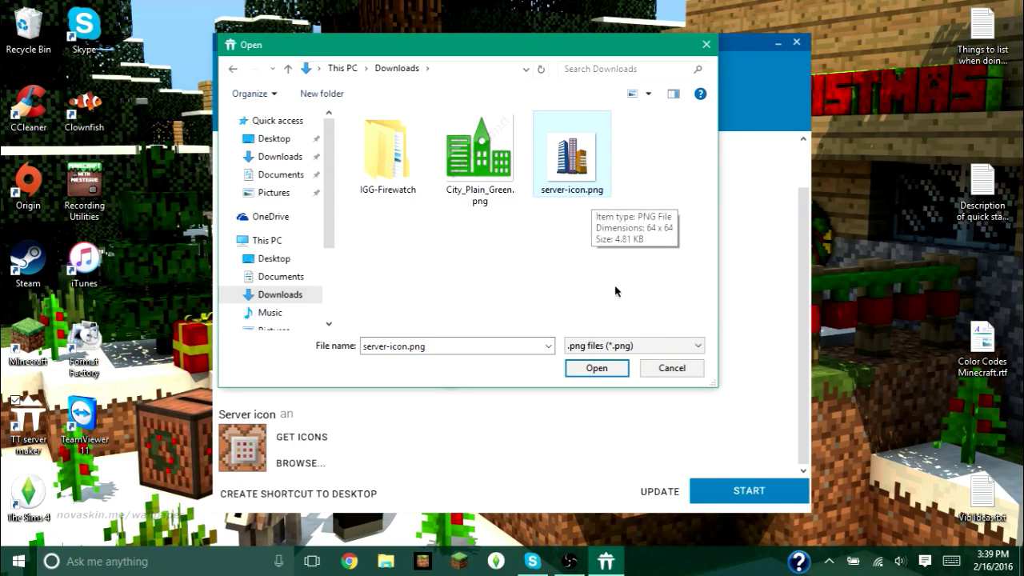
click(666, 369)
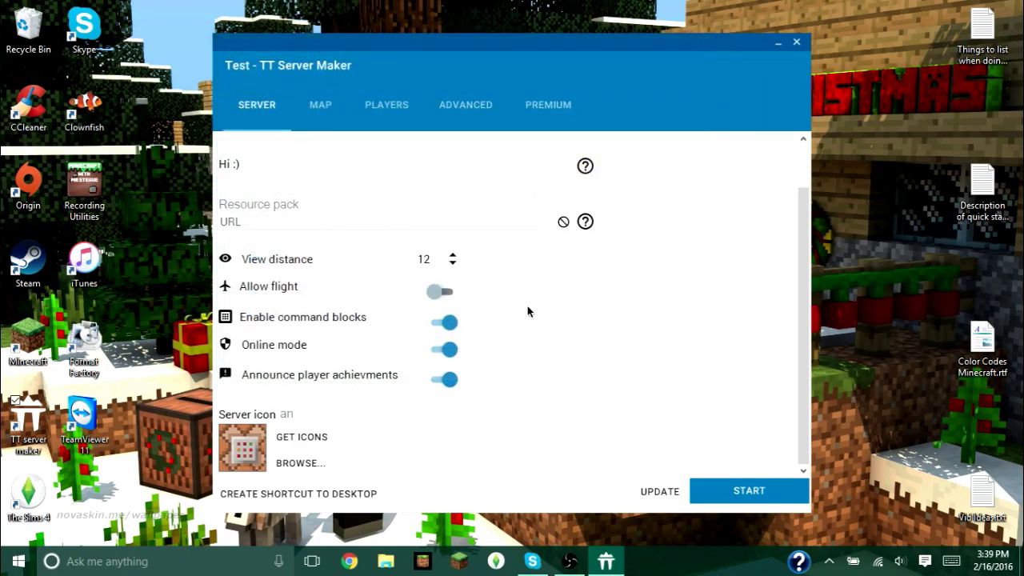
Step: In the map settings, name the world "Test World" and choose a max build height of 256
click(325, 108)
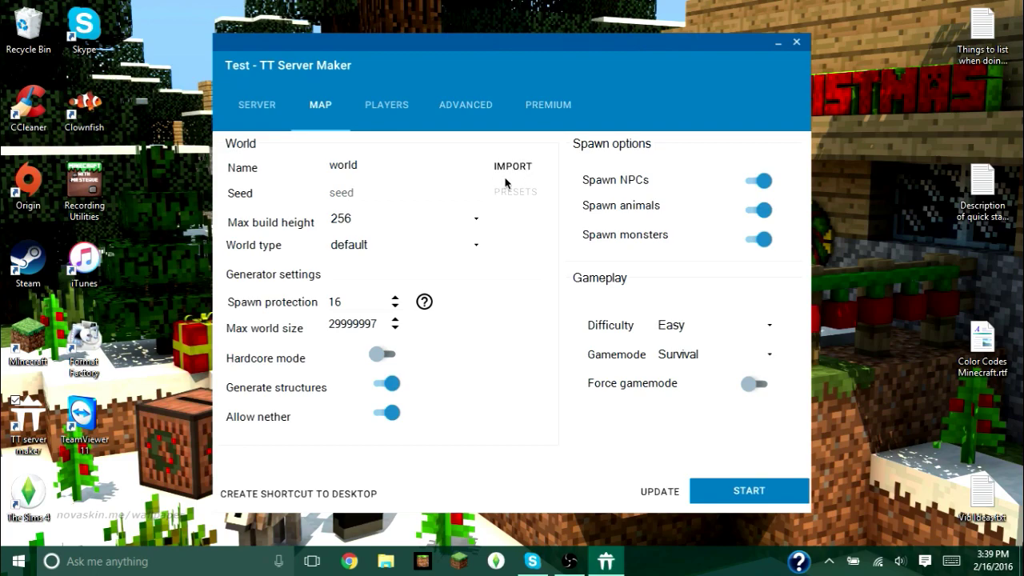
drag(408, 172, 288, 168)
text(Test World)
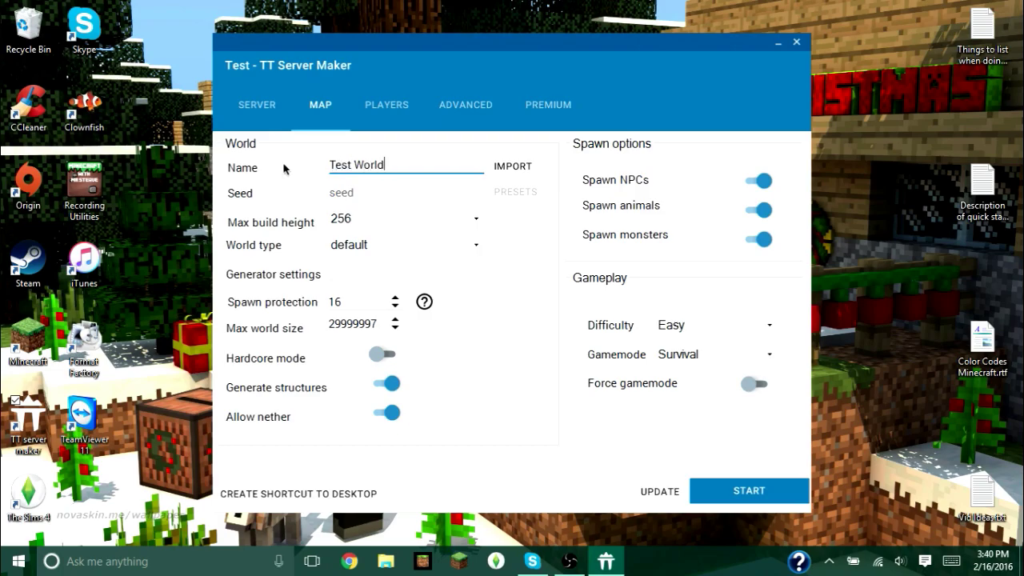
click(470, 224)
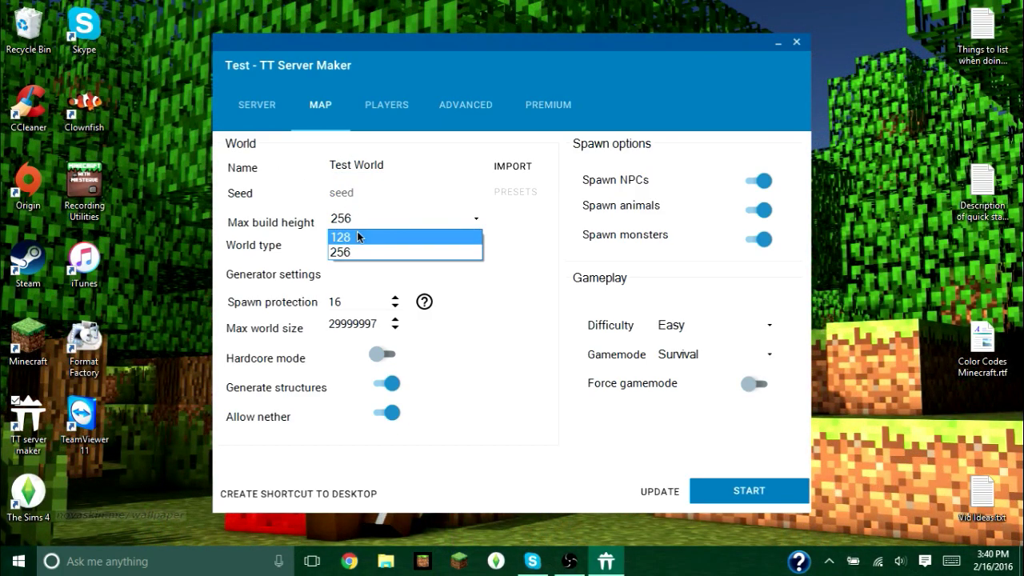
click(347, 250)
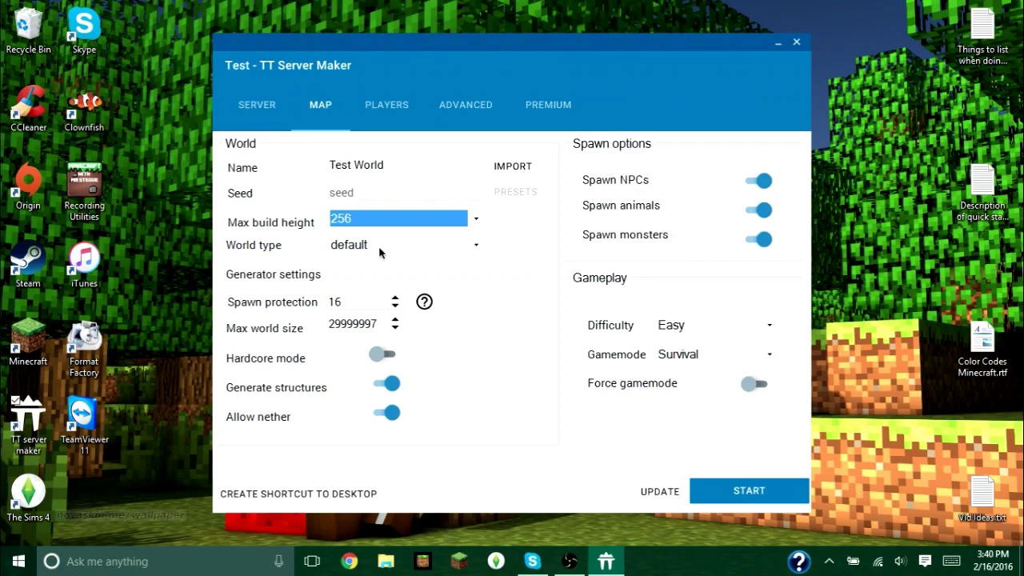
Step: Set the world type to flat and apply the Overworld flat preset
click(470, 246)
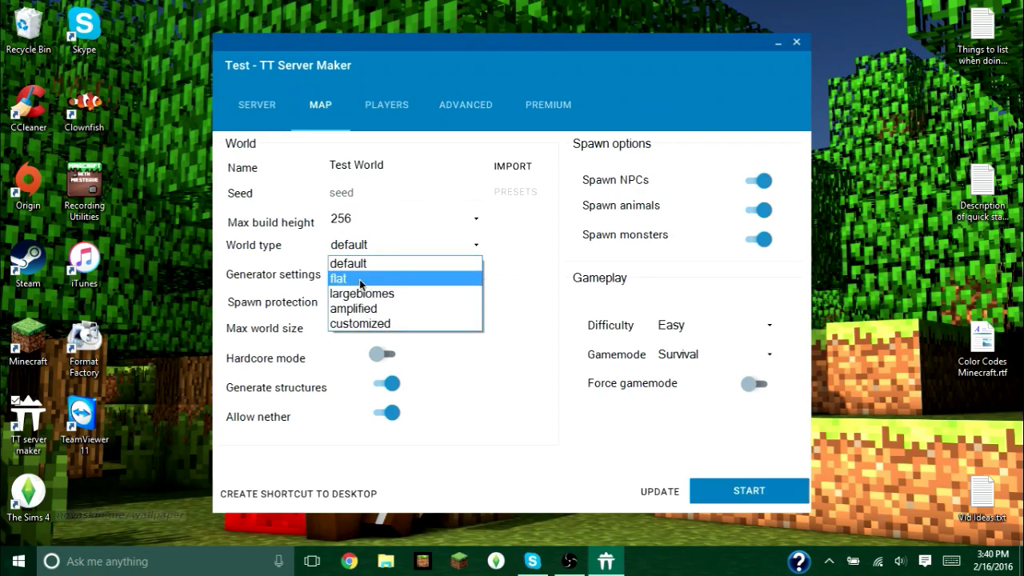
click(360, 279)
click(516, 193)
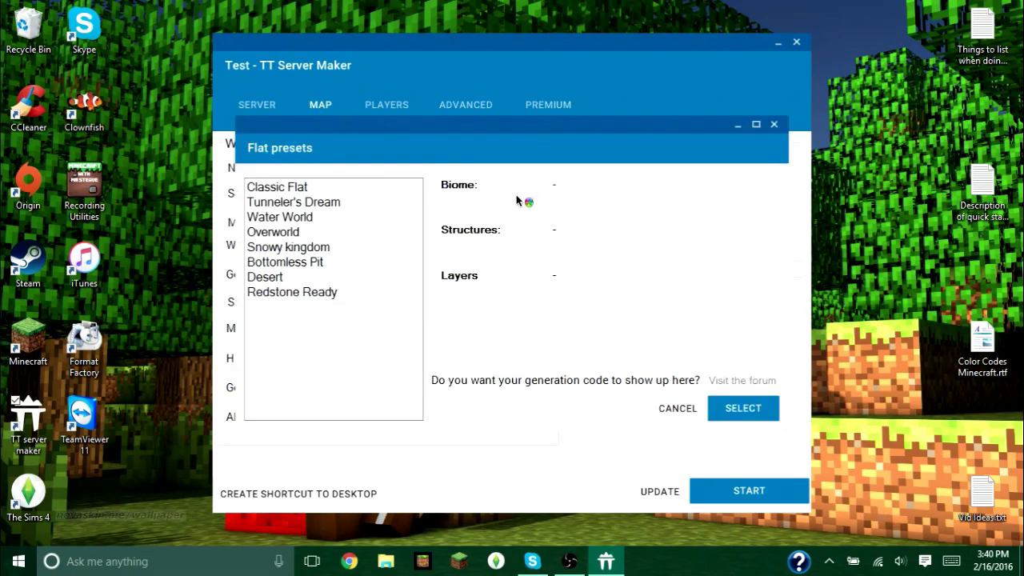
click(285, 233)
click(284, 263)
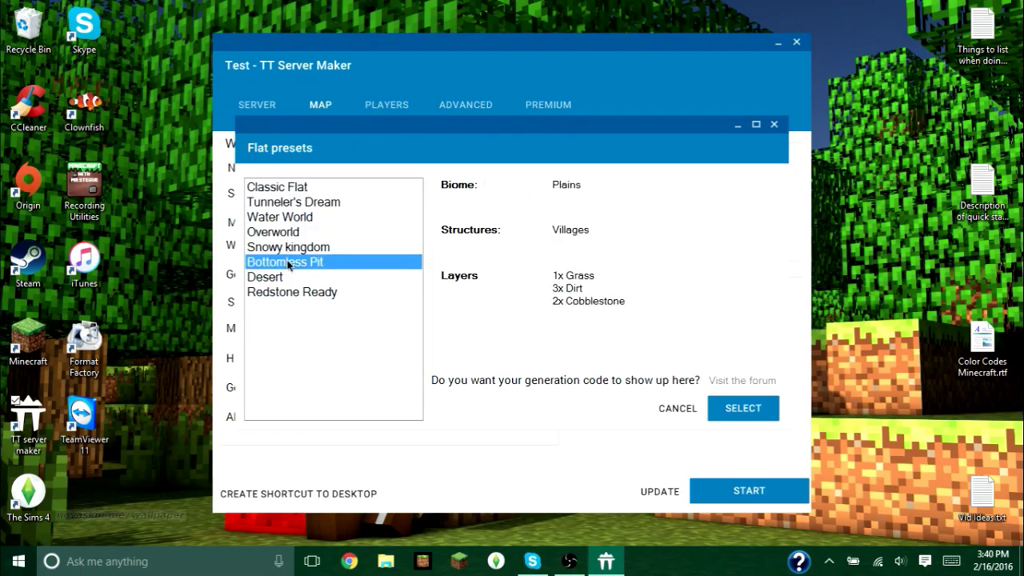
click(284, 249)
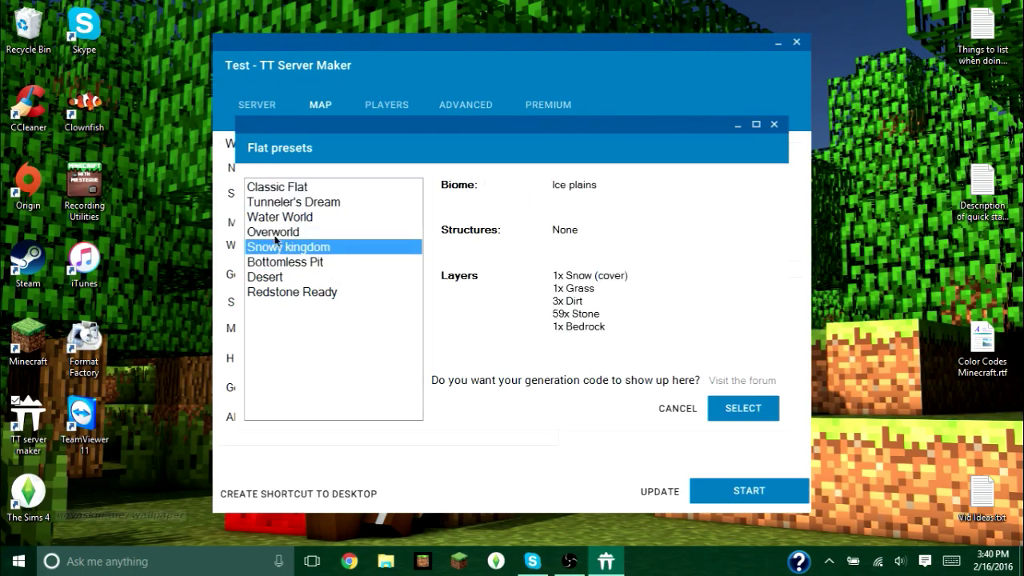
click(279, 233)
click(741, 410)
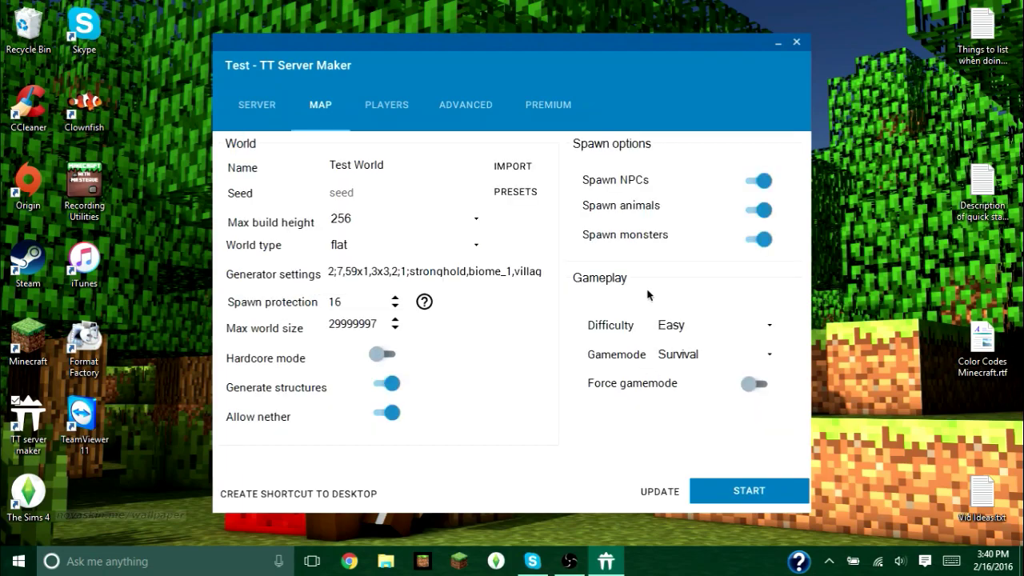
Step: Set the spawn protection to 0 and turn off structure generation
click(395, 307)
click(392, 385)
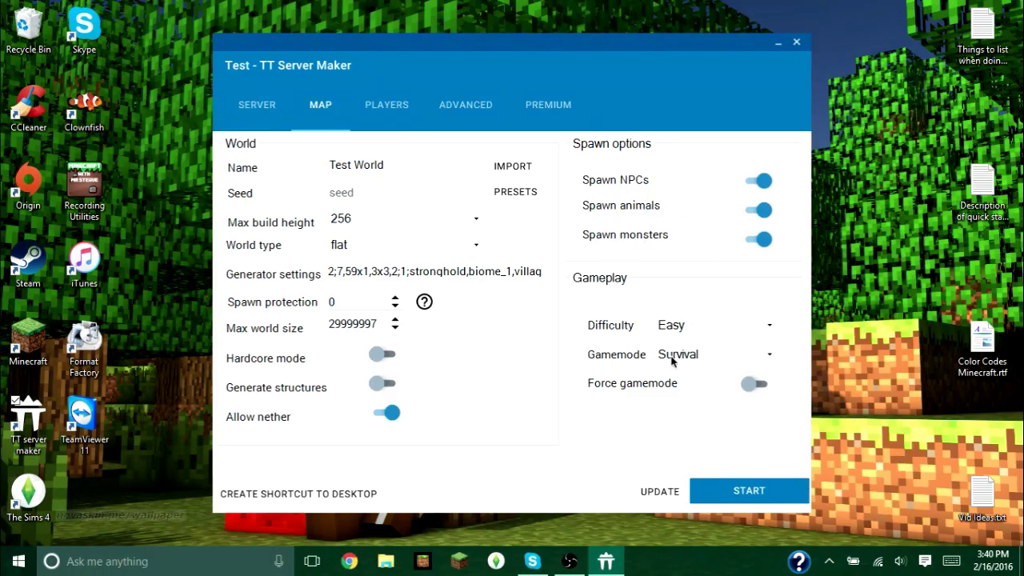
Step: Set the gameplay difficulty to Peaceful and force the Creative gamemode
click(769, 327)
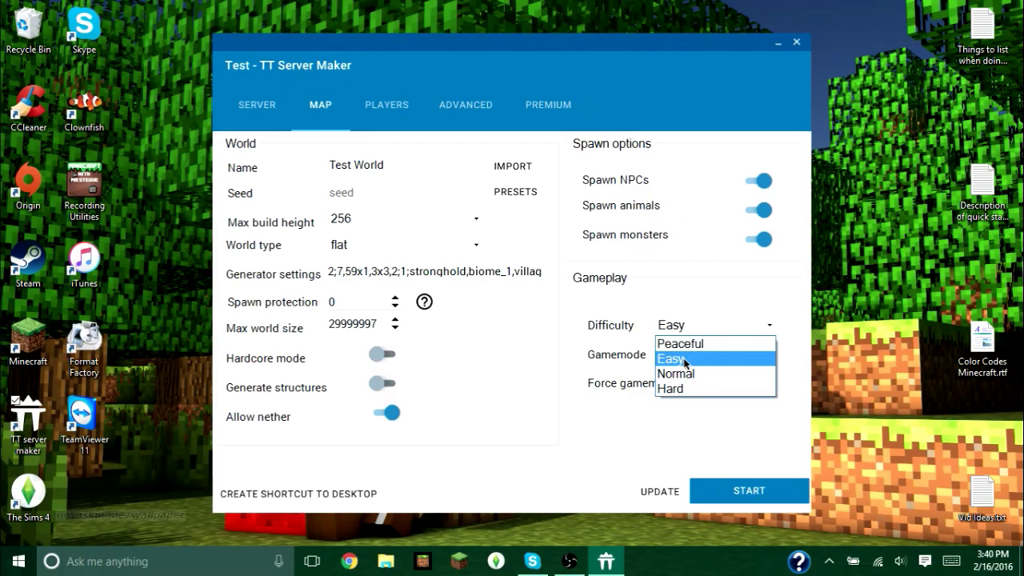
click(696, 344)
click(766, 357)
click(697, 387)
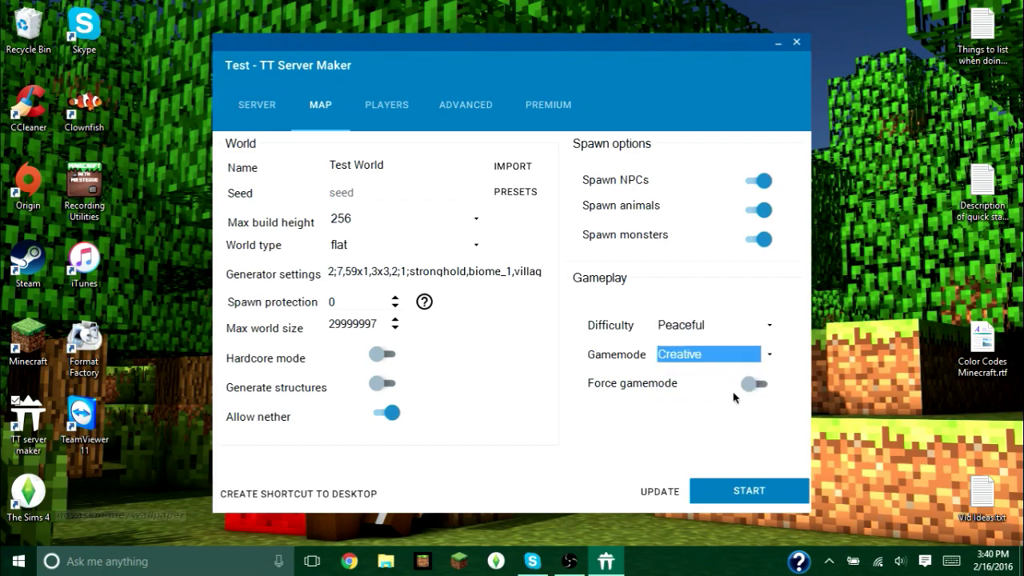
click(757, 384)
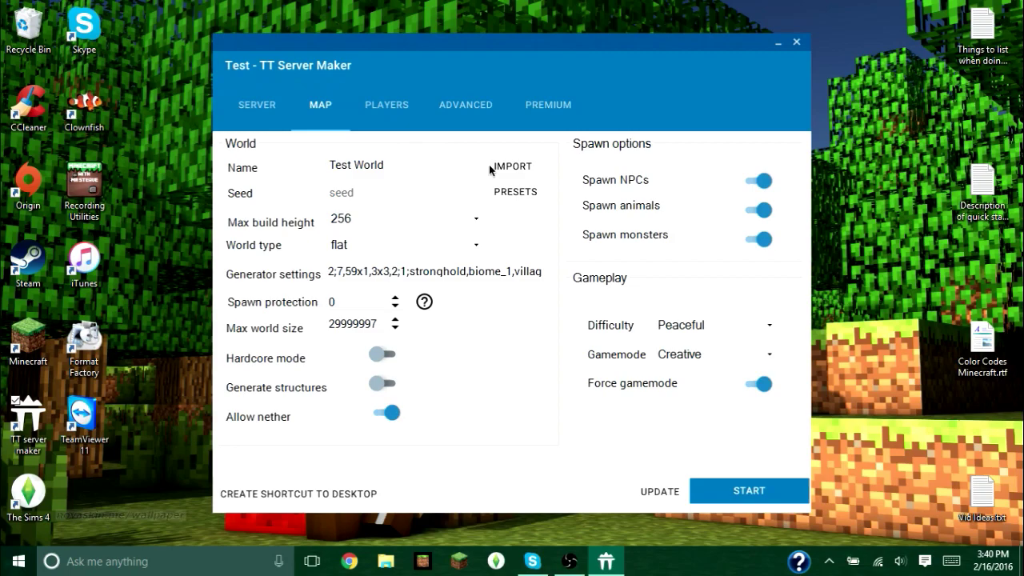
Step: In the player settings, turn off PvP and add a player by username to the ops list at level 4
click(382, 115)
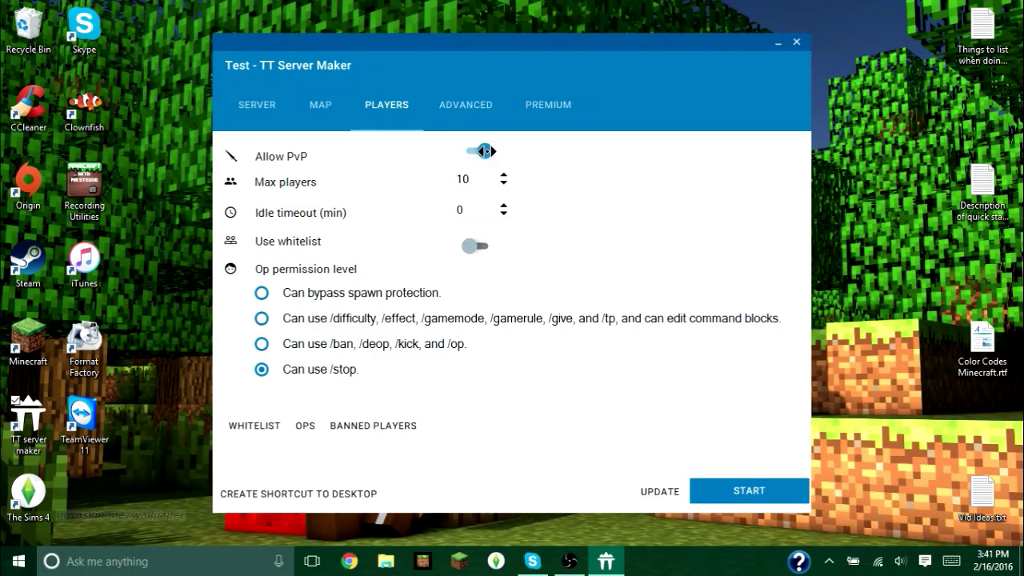
click(484, 150)
click(305, 430)
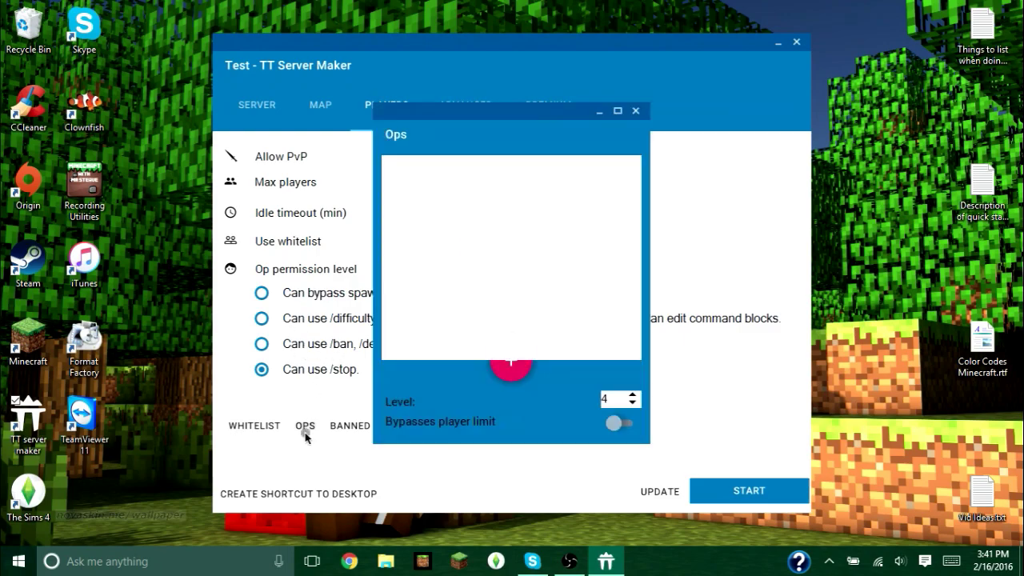
click(512, 362)
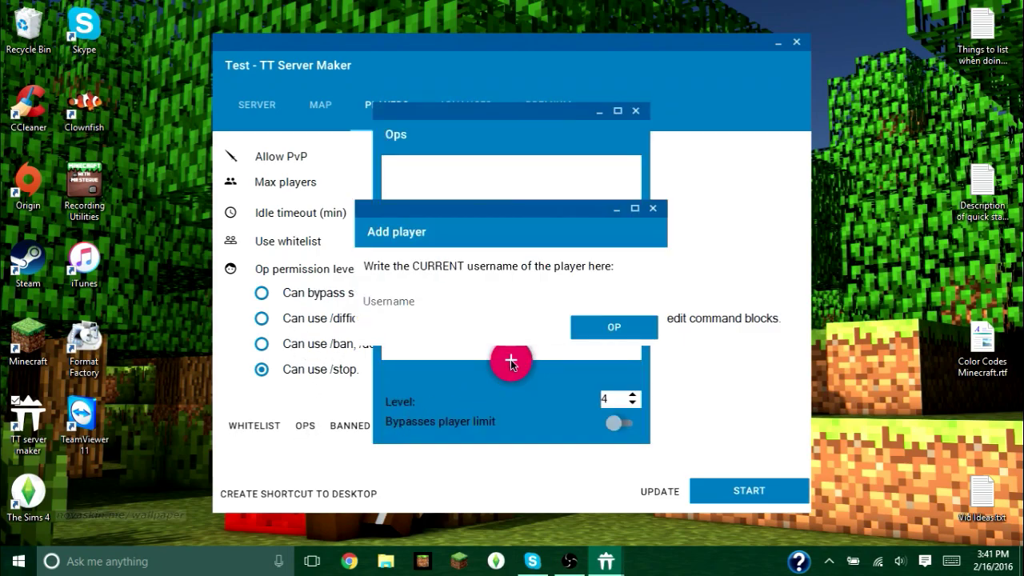
click(435, 300)
text(Mr)
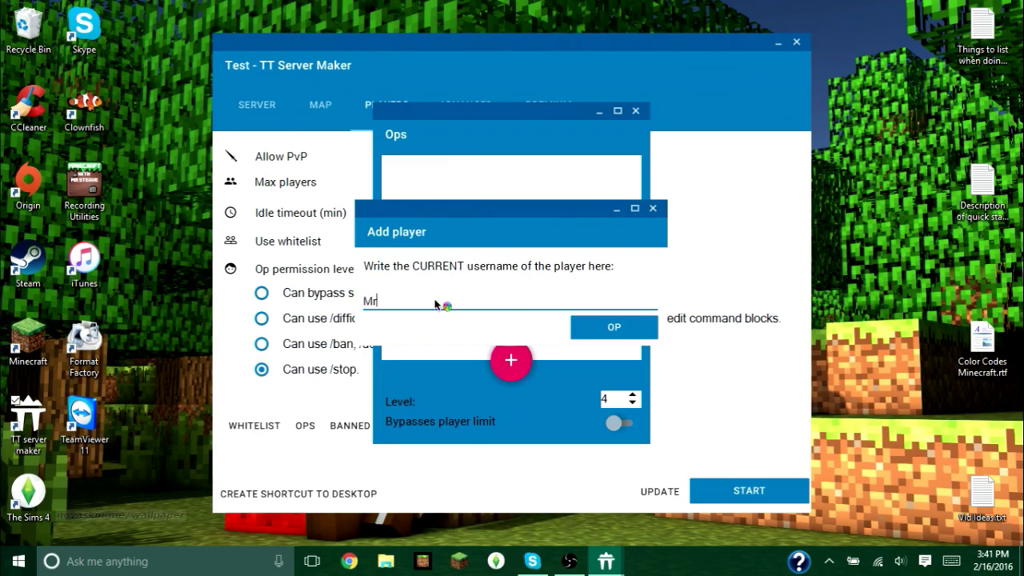
text(Steave)
click(615, 327)
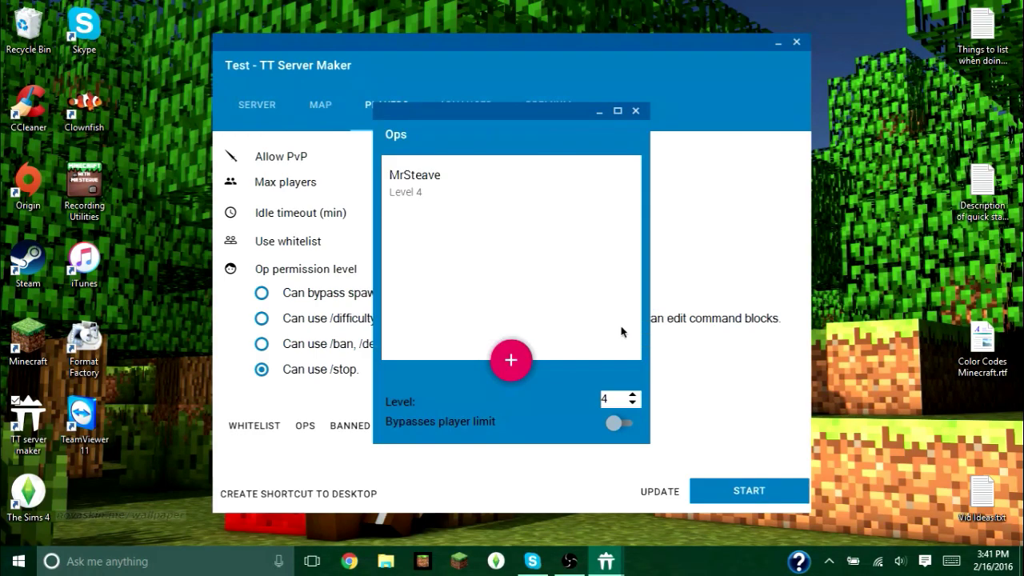
click(637, 111)
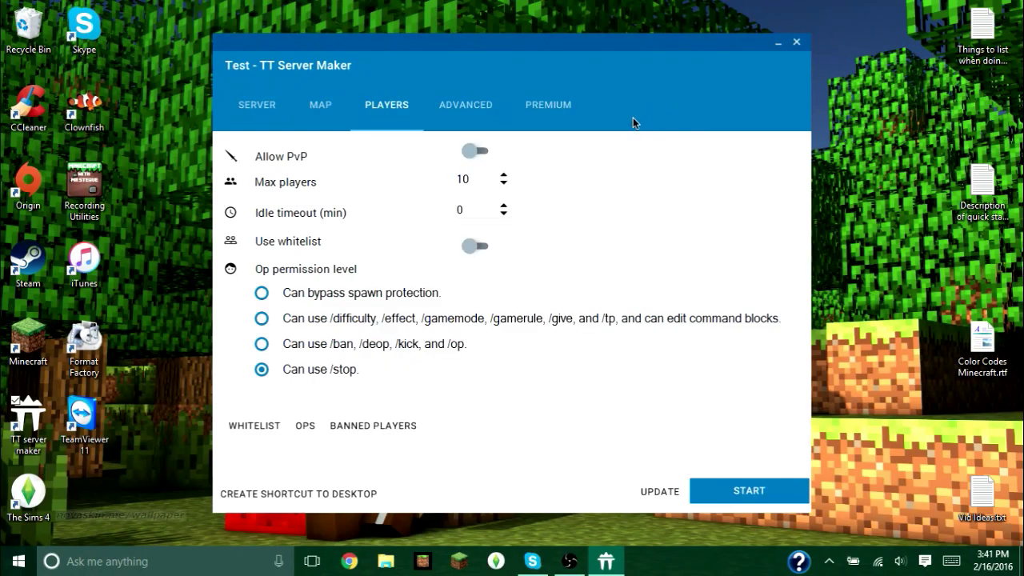
Step: Disable the snooper in the advanced settings, and open the server folder to check its files before closing it
click(466, 115)
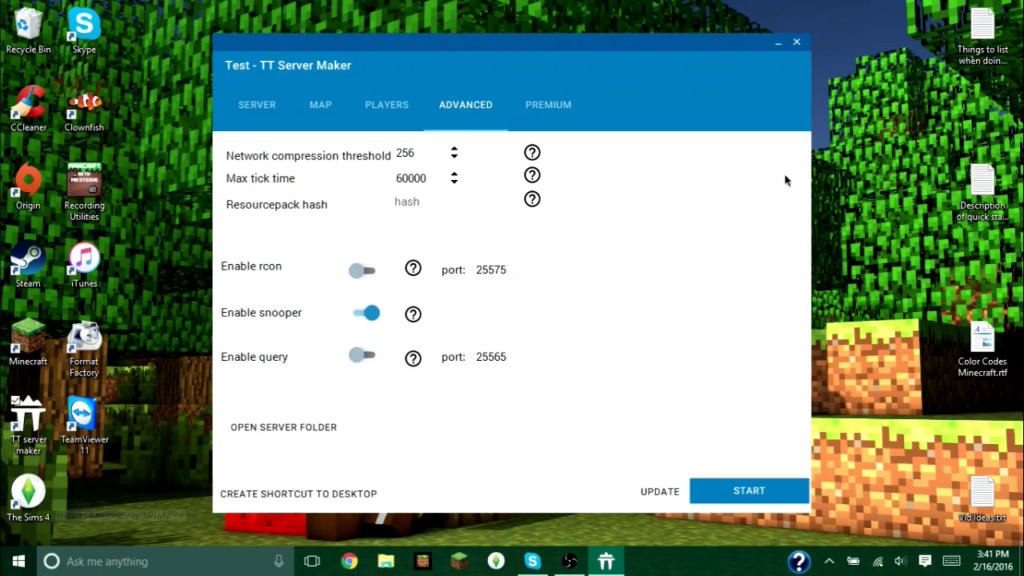
click(367, 314)
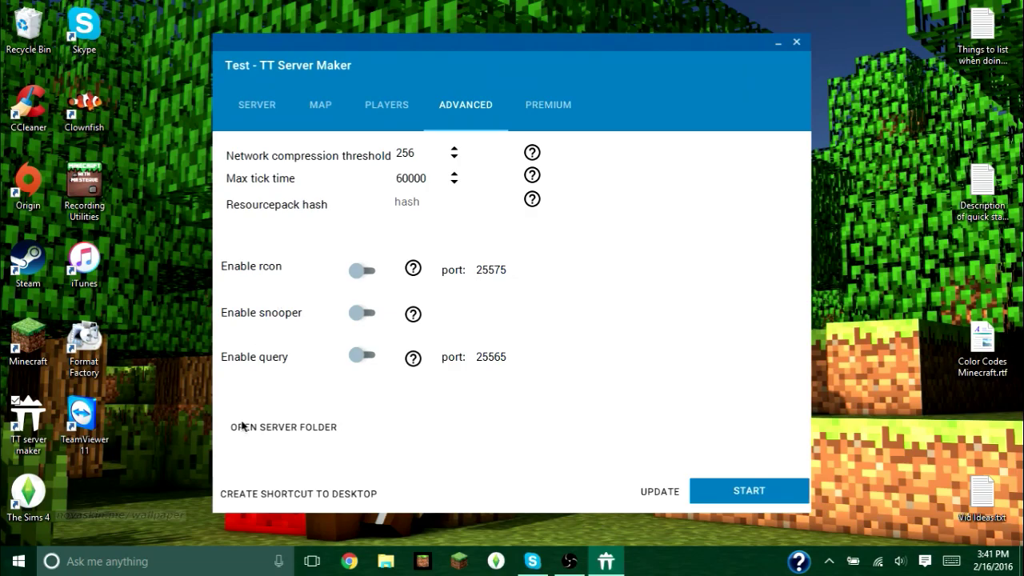
click(302, 436)
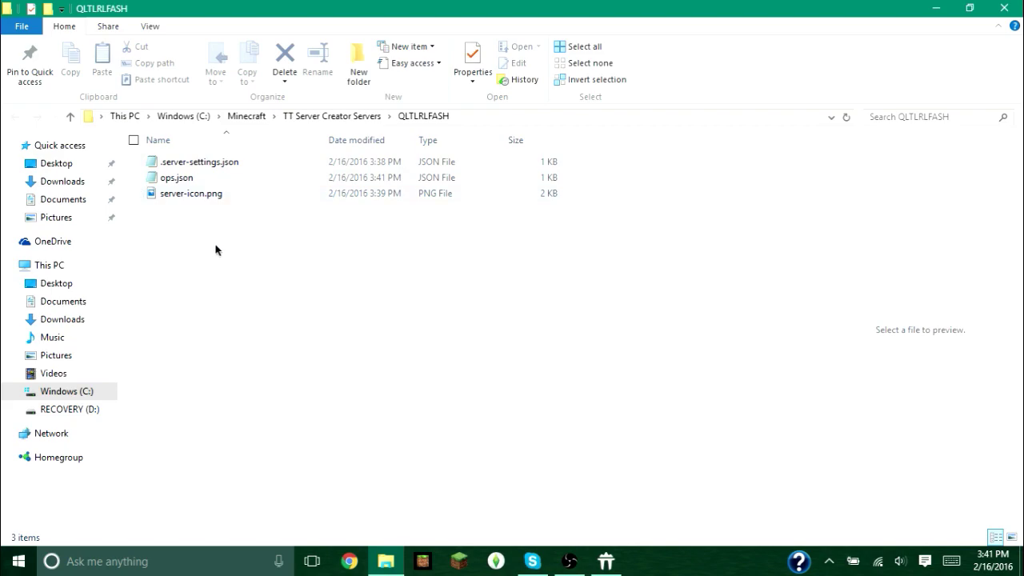
click(1013, 10)
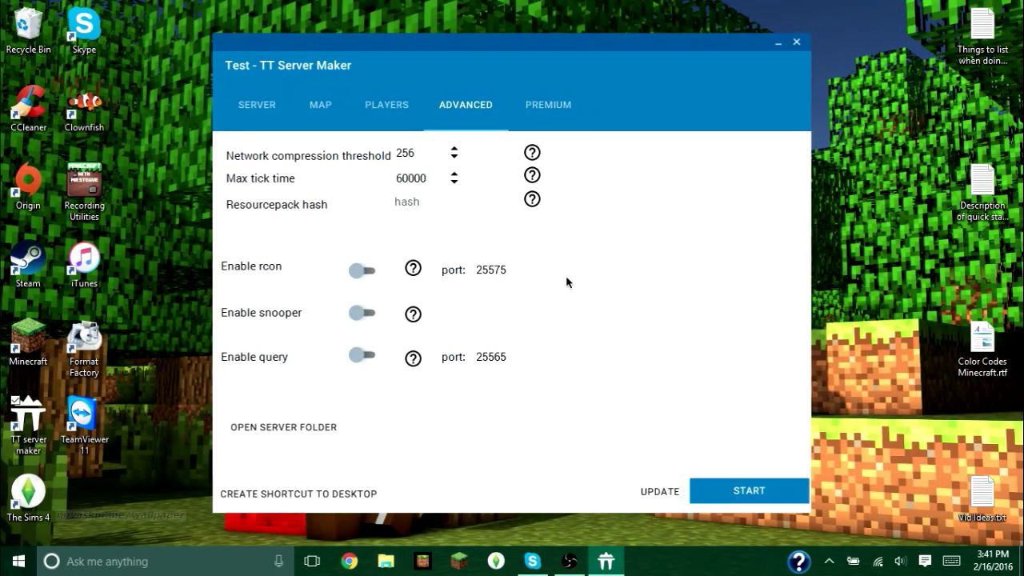
Step: Review the premium page and look back over the server, map, players and advanced settings
click(560, 121)
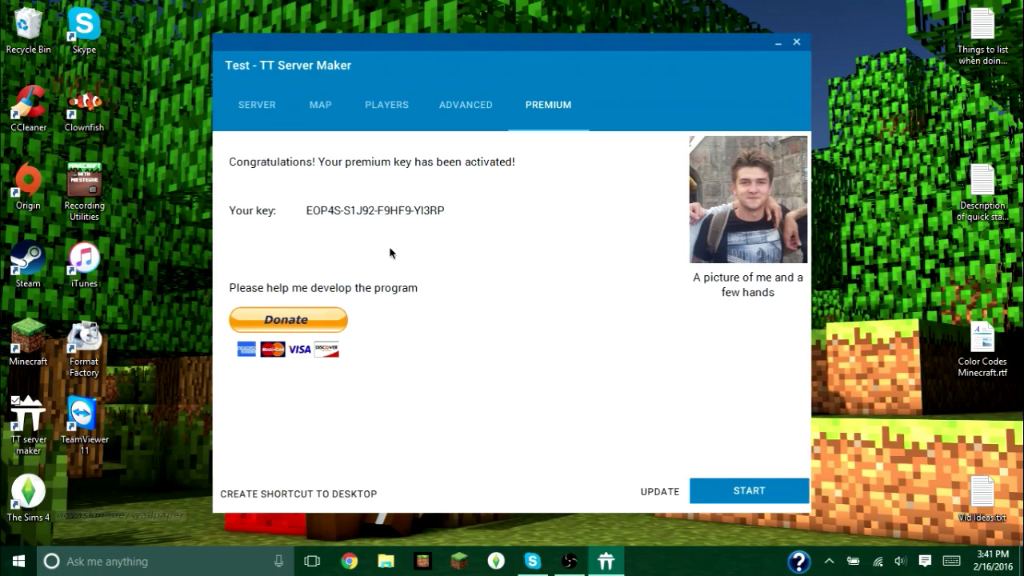
click(257, 105)
scroll(603, 264, up, 1)
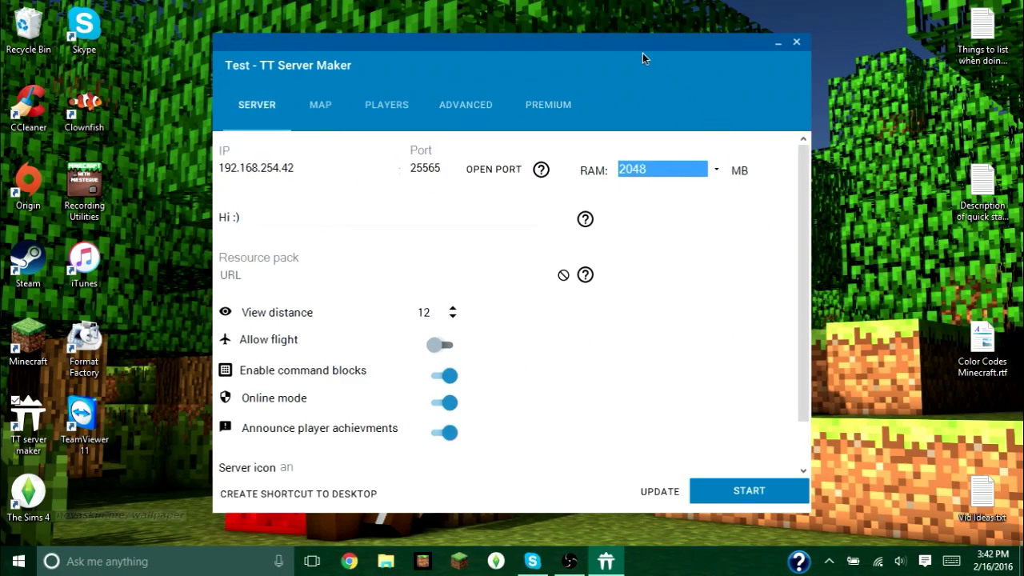
click(343, 119)
click(400, 111)
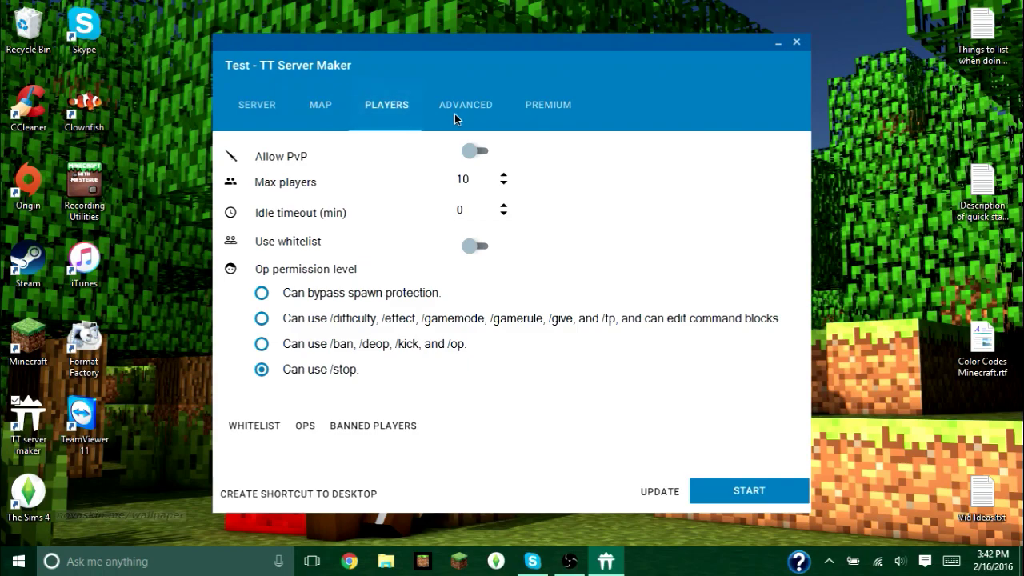
click(458, 116)
click(552, 118)
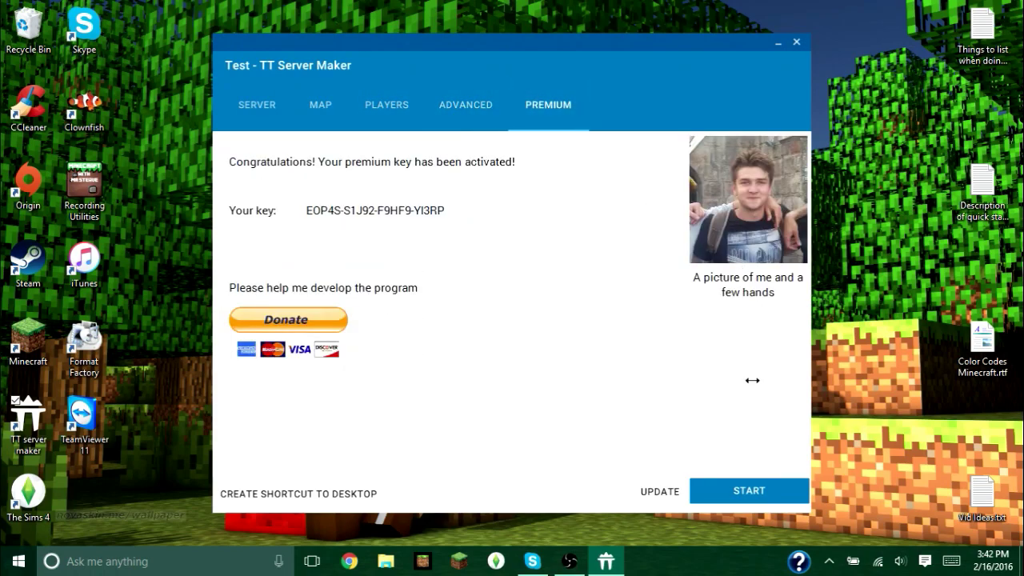
Step: Start the server and download the missing server file as official release version 1.8.9
click(744, 492)
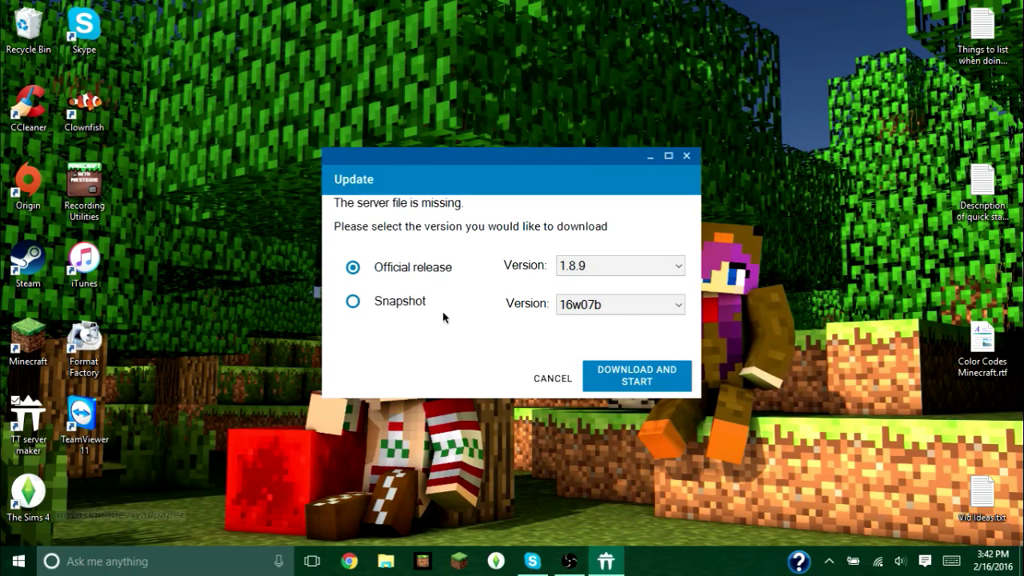
click(384, 307)
click(381, 280)
click(605, 274)
scroll(609, 278, down, 1)
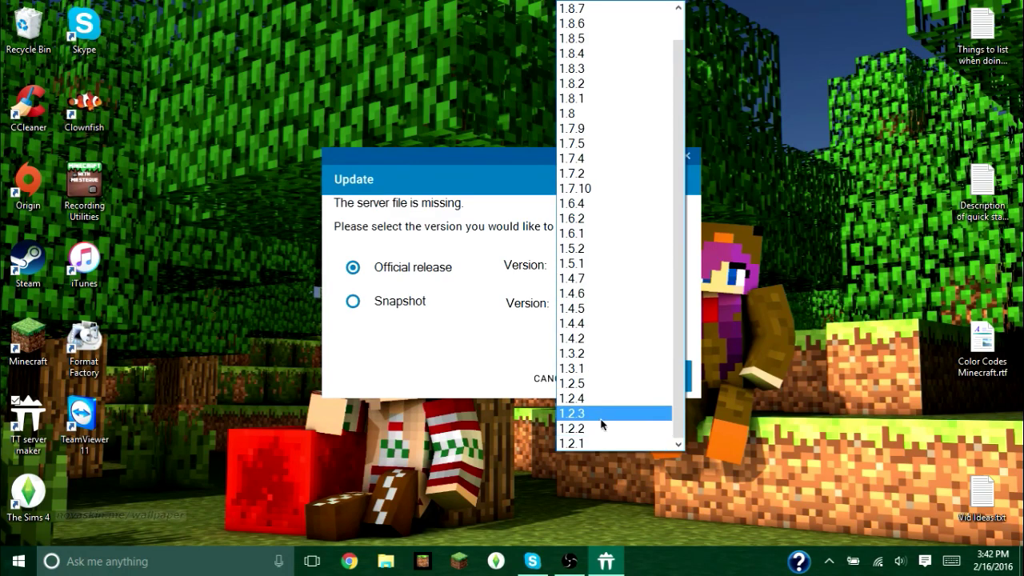
scroll(592, 436, up, 1)
click(587, 10)
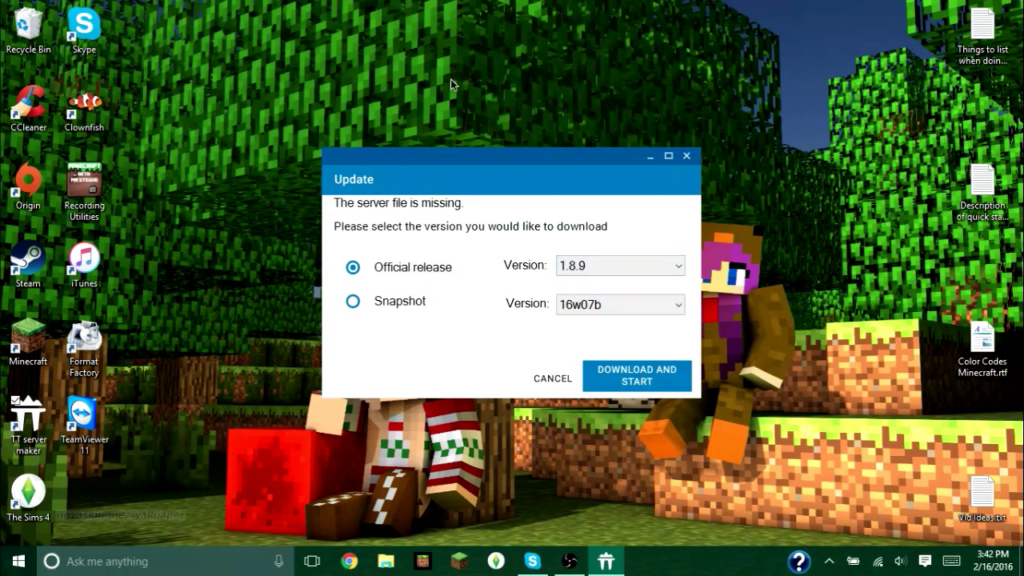
click(644, 376)
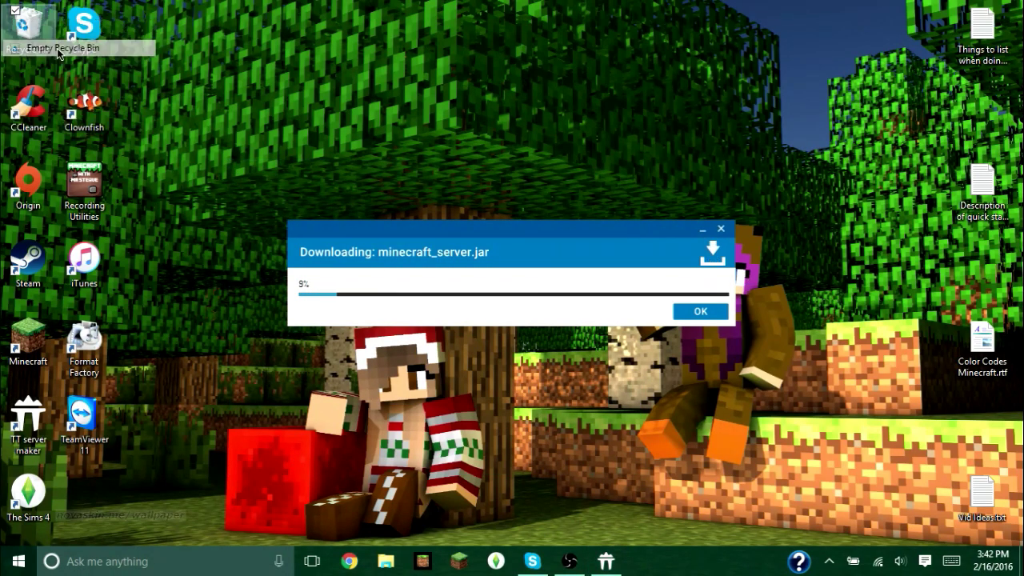
key(alt+Tab)
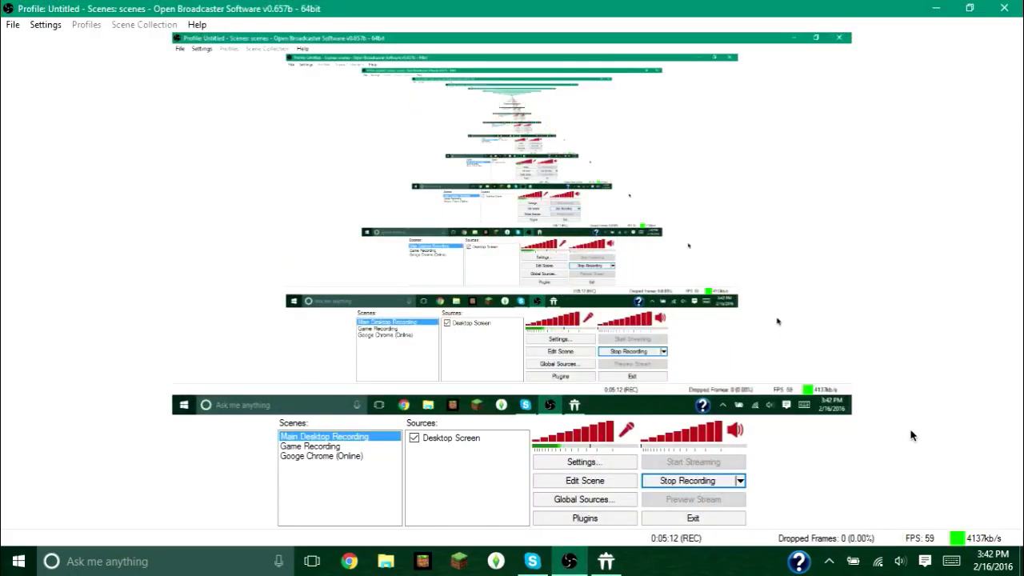
key(alt+Tab)
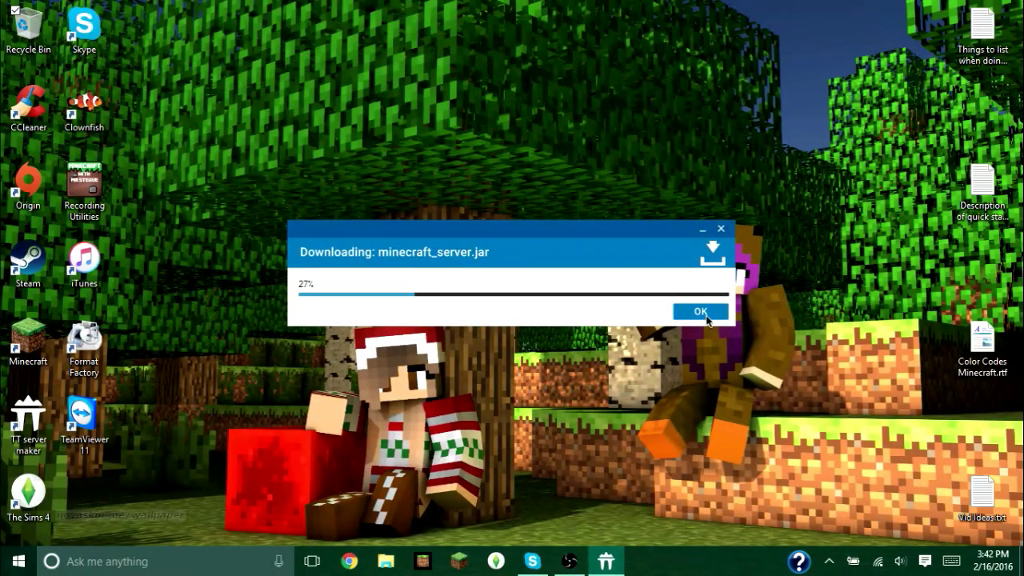
drag(826, 145, 201, 392)
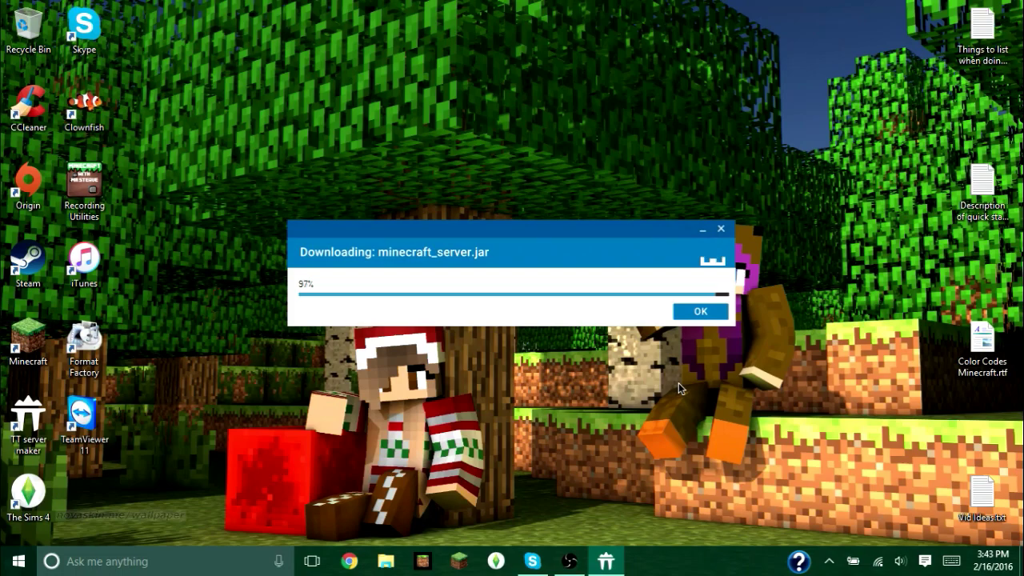
Step: Confirm the server file download, read through the Minecraft End User Licence Agreement and accept it
click(701, 313)
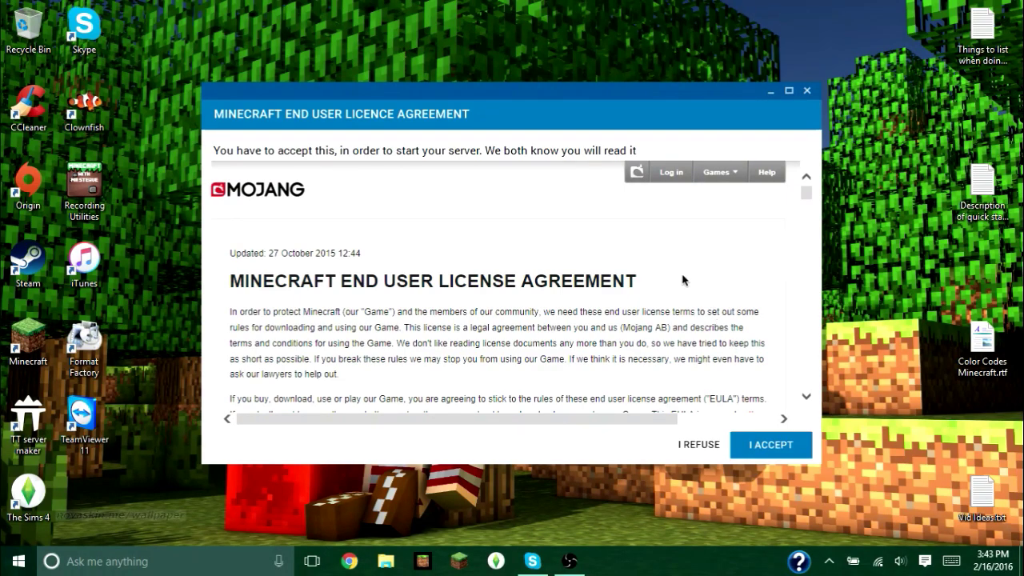
scroll(681, 278, down, 10)
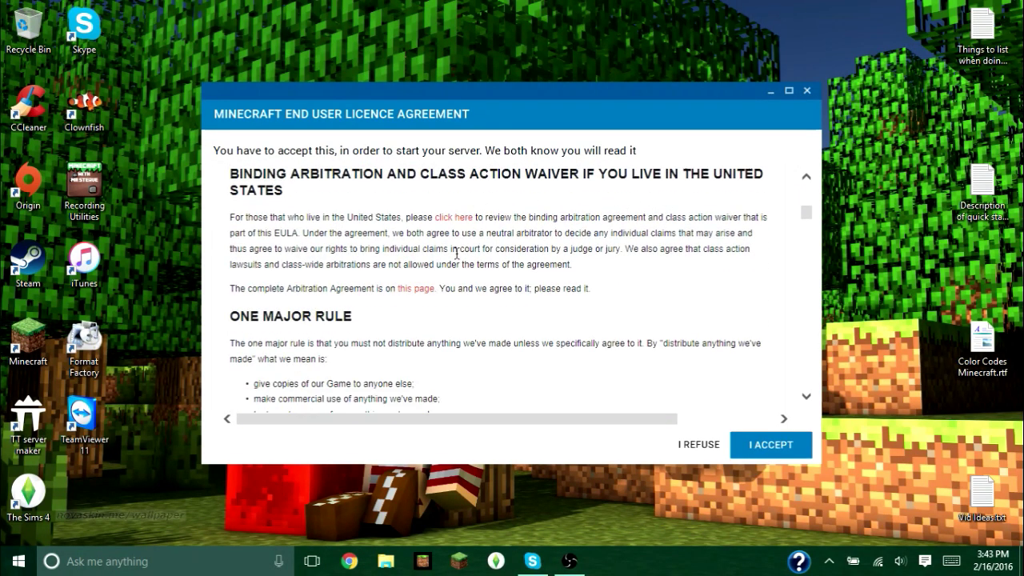
scroll(456, 253, down, 12)
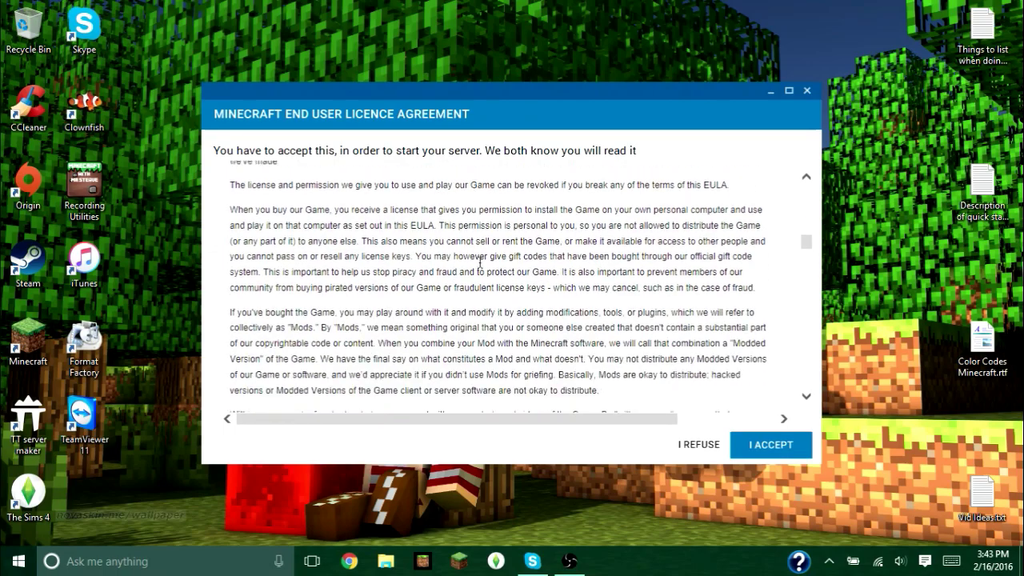
scroll(483, 269, down, 12)
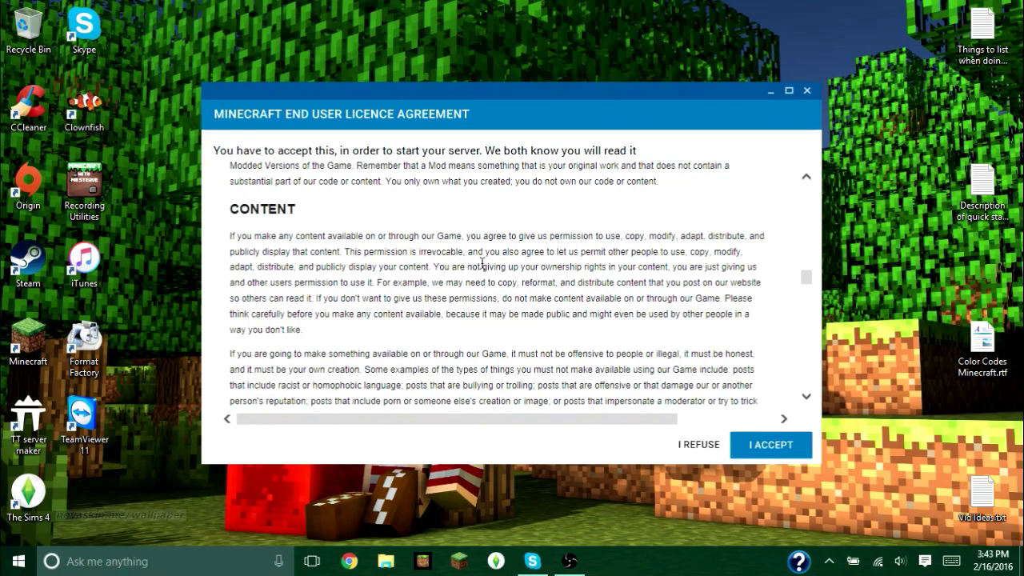
scroll(483, 266, down, 12)
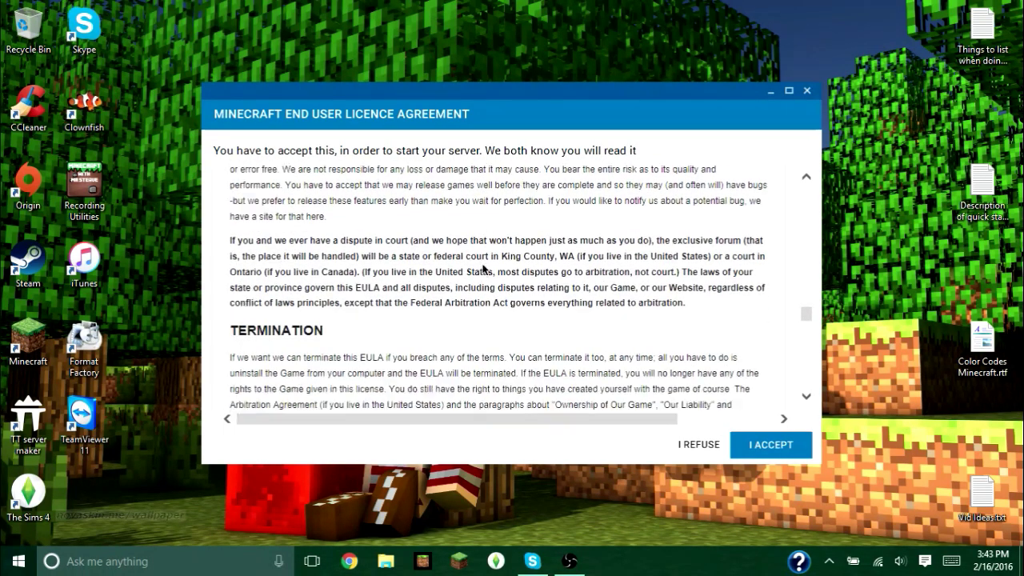
scroll(483, 269, down, 10)
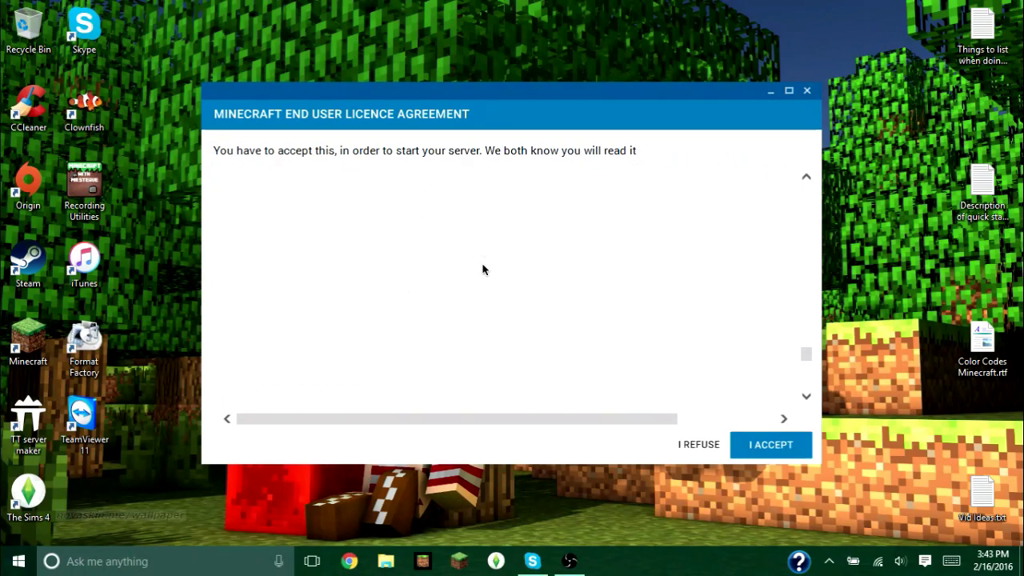
scroll(483, 269, up, 3)
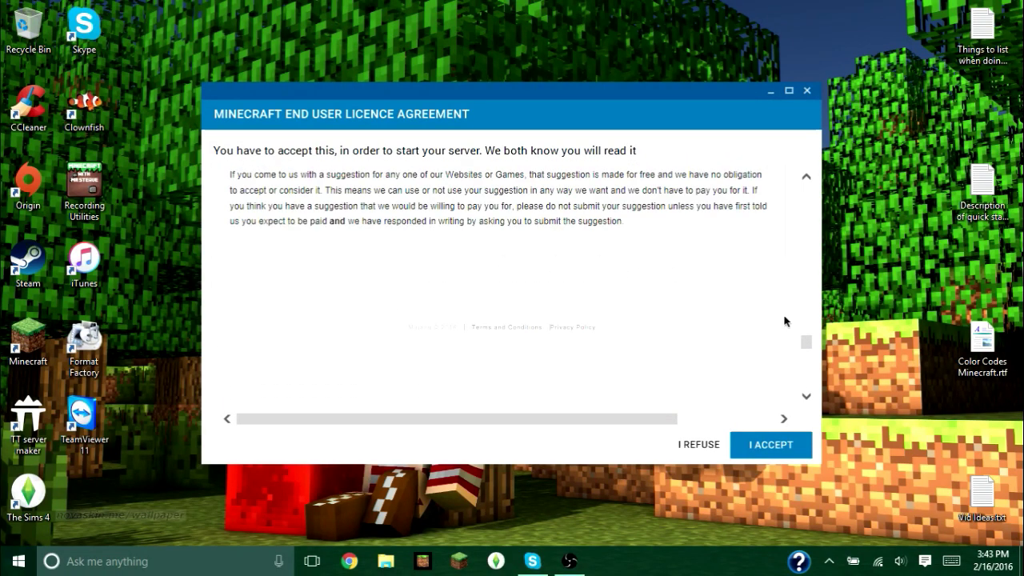
drag(808, 350, 806, 192)
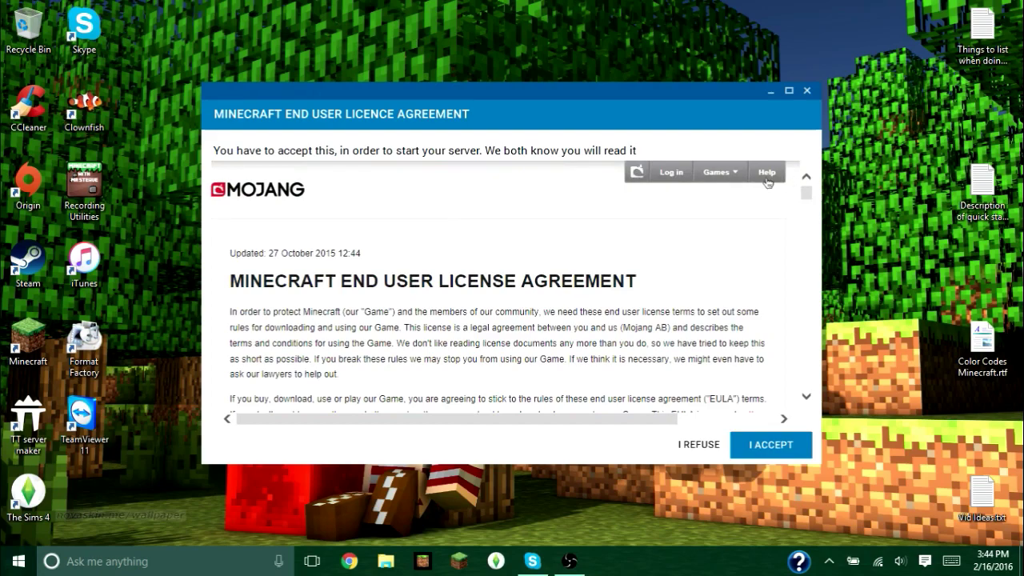
click(765, 455)
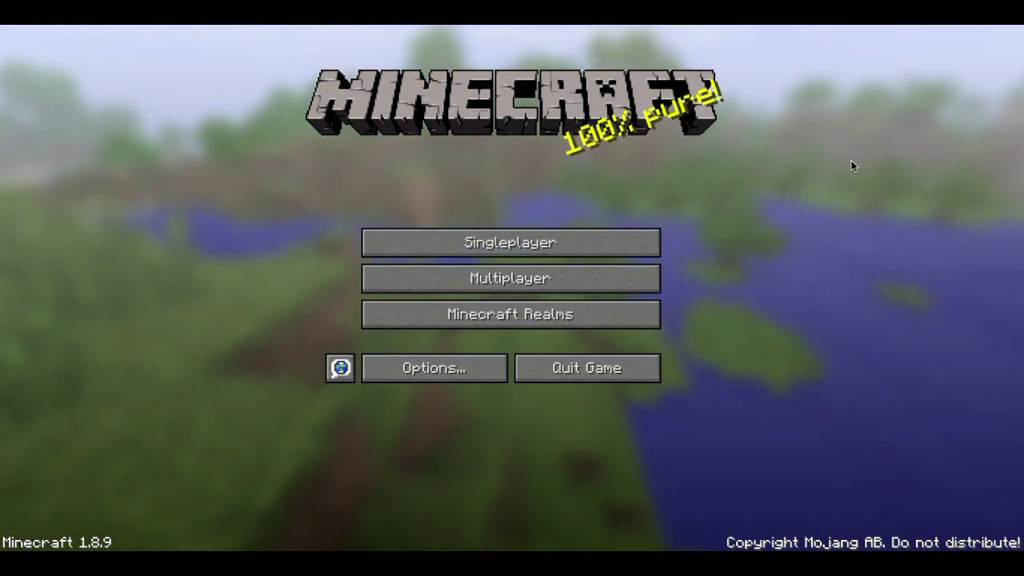
Step: In Minecraft, add a new multiplayer server entry and set its server name to "My Server"
click(526, 280)
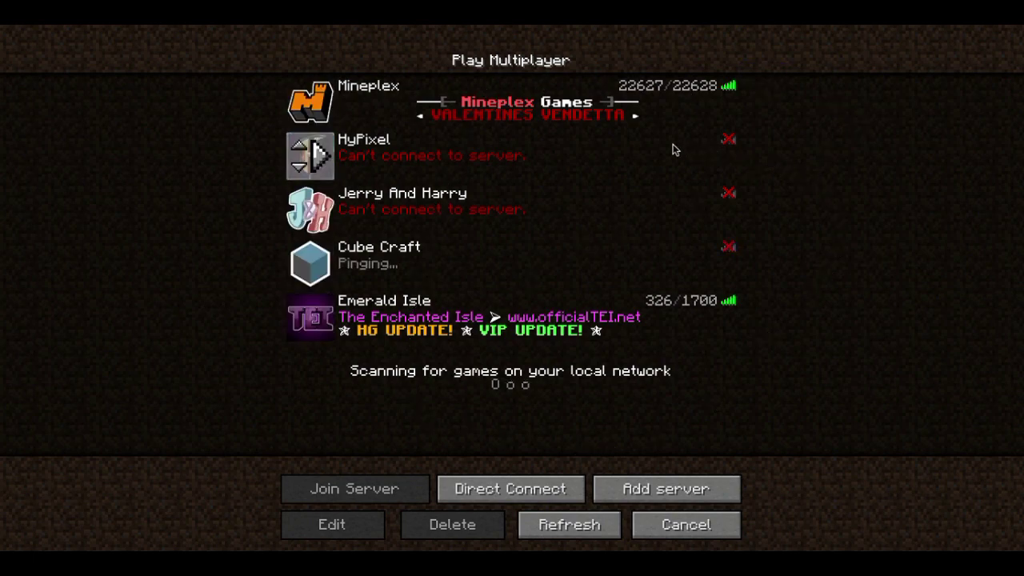
click(652, 490)
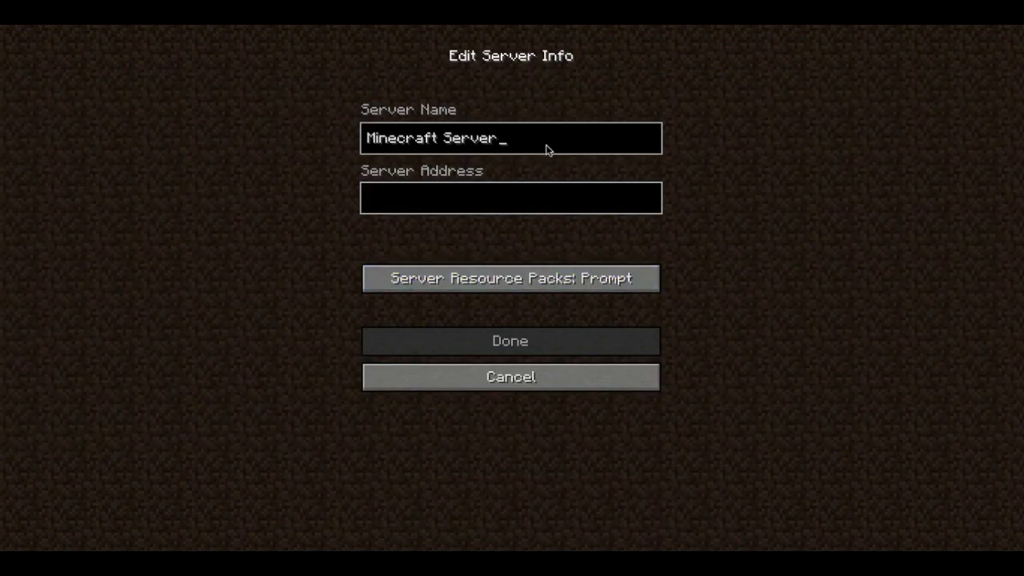
key(BackSpace)
key(BackSpace)
key(BackSpace)
key(BackSpace)
key(BackSpace)
key(BackSpace)
key(BackSpace)
key(BackSpace)
key(BackSpace)
key(BackSpace)
key(BackSpace)
key(BackSpace)
key(BackSpace)
key(BackSpace)
key(BackSpace)
key(BackSpace)
text(M)
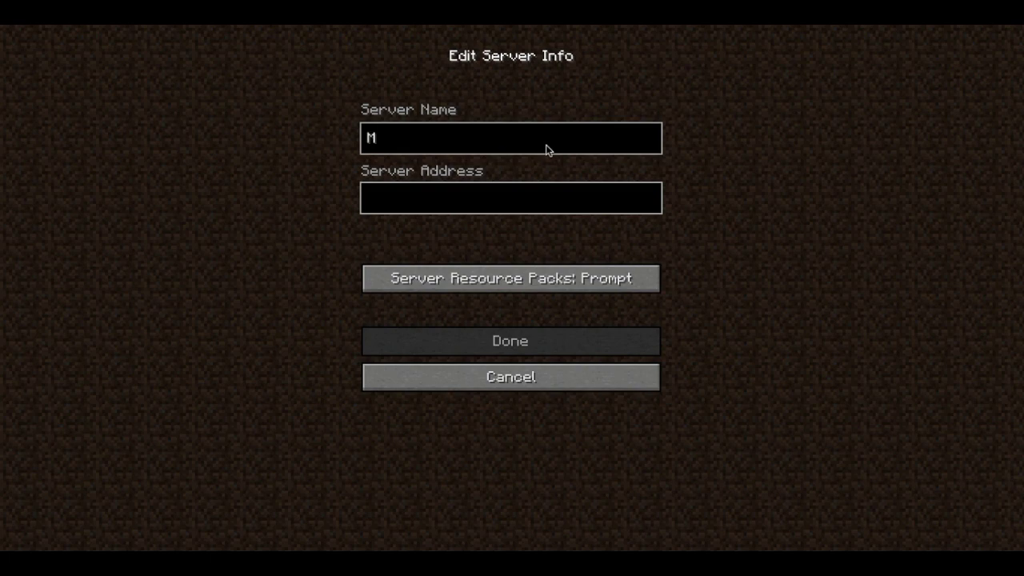
text(y Server)
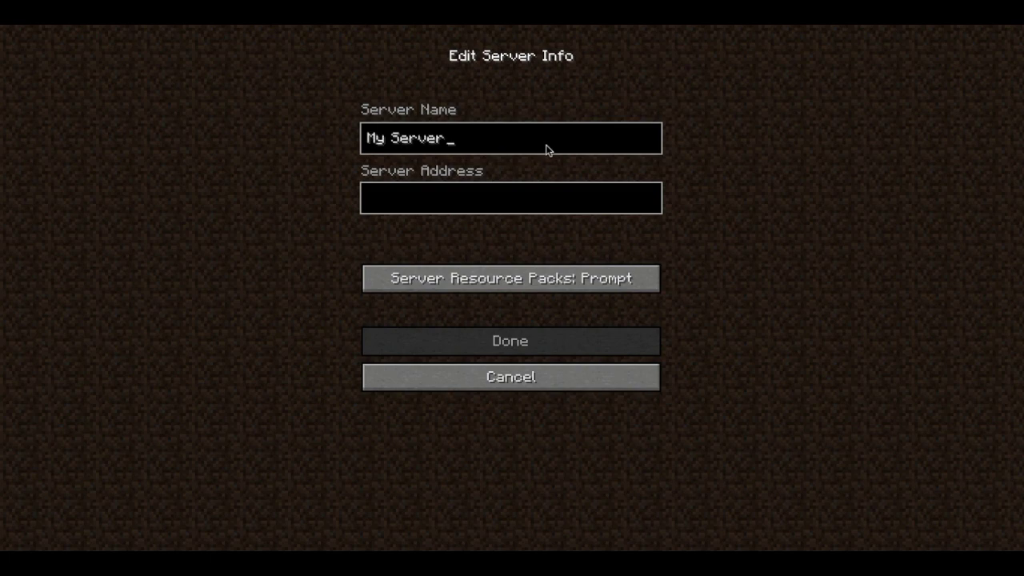
Step: Set the server address to 192.168.254.42 and save the new server entry
click(552, 198)
text(192.168.)
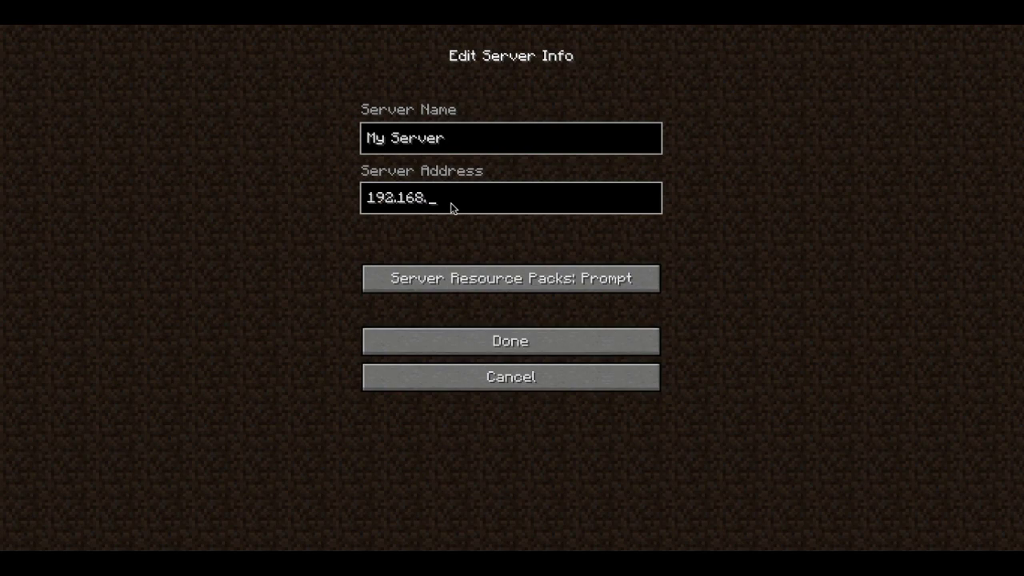
text(254.42)
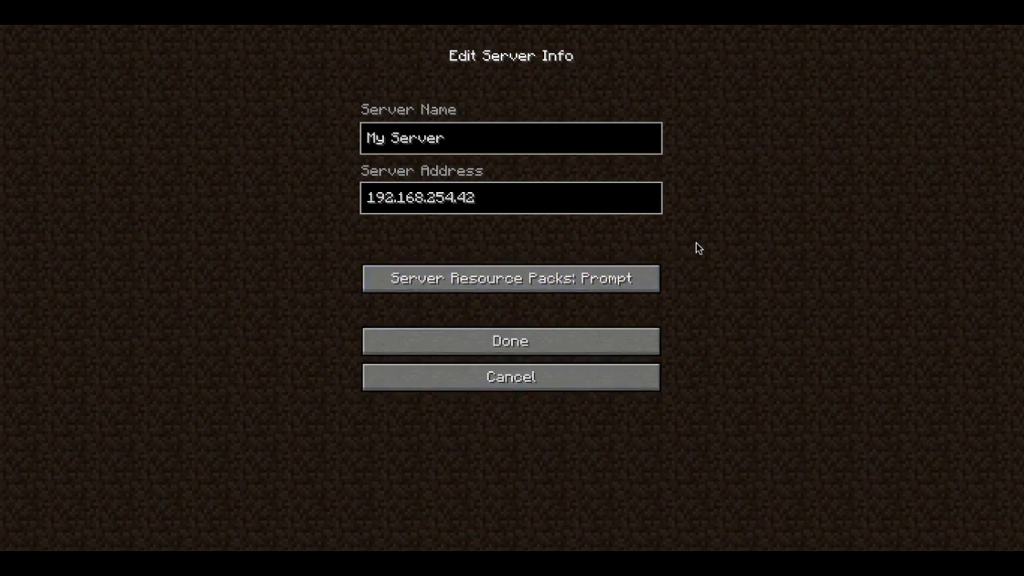
click(534, 340)
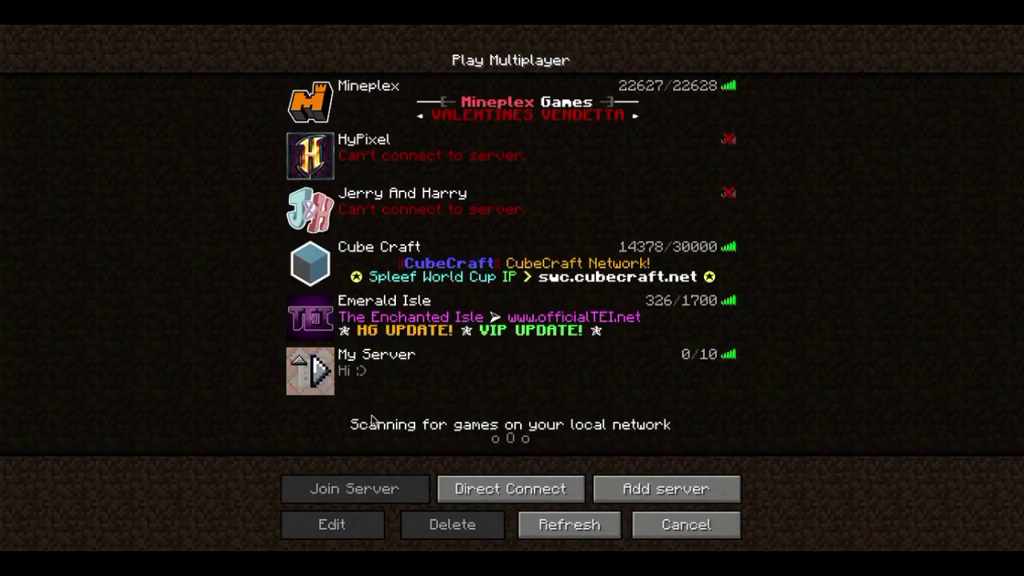
Step: Move My Server up to the first place in the multiplayer server list
click(304, 367)
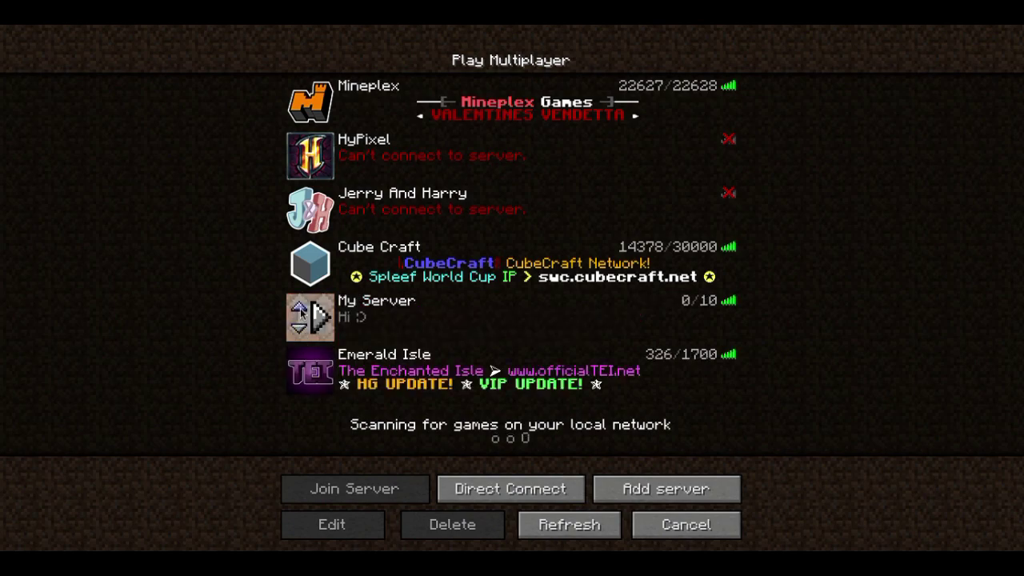
click(302, 313)
click(299, 253)
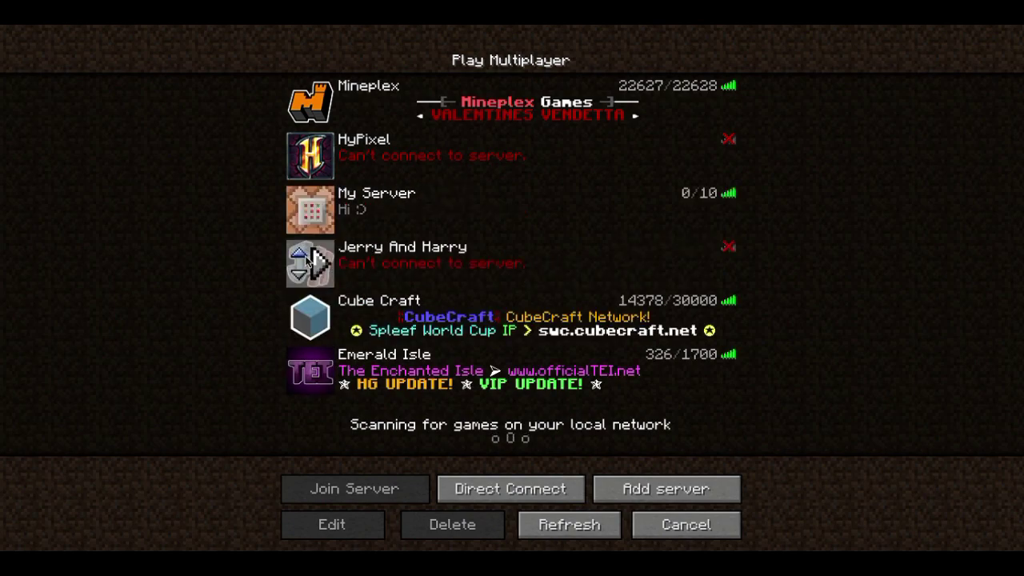
click(298, 200)
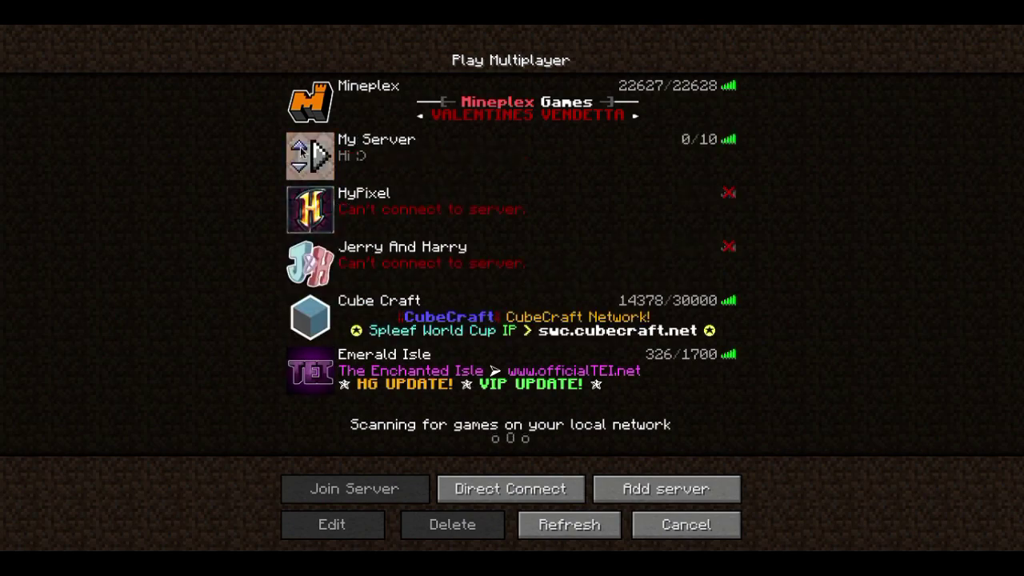
click(299, 146)
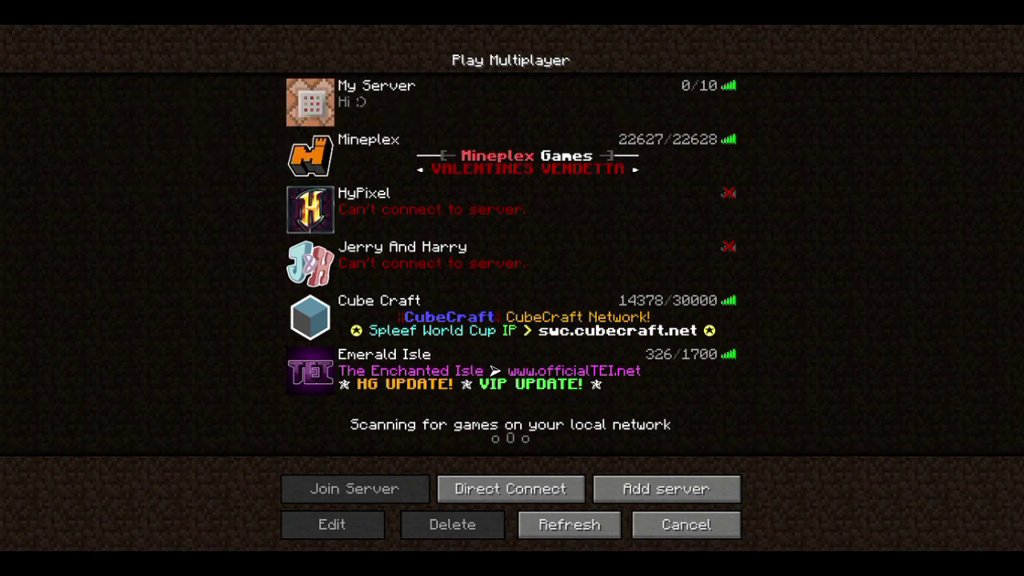
Step: Join My Server and resume play from the game menu
click(326, 103)
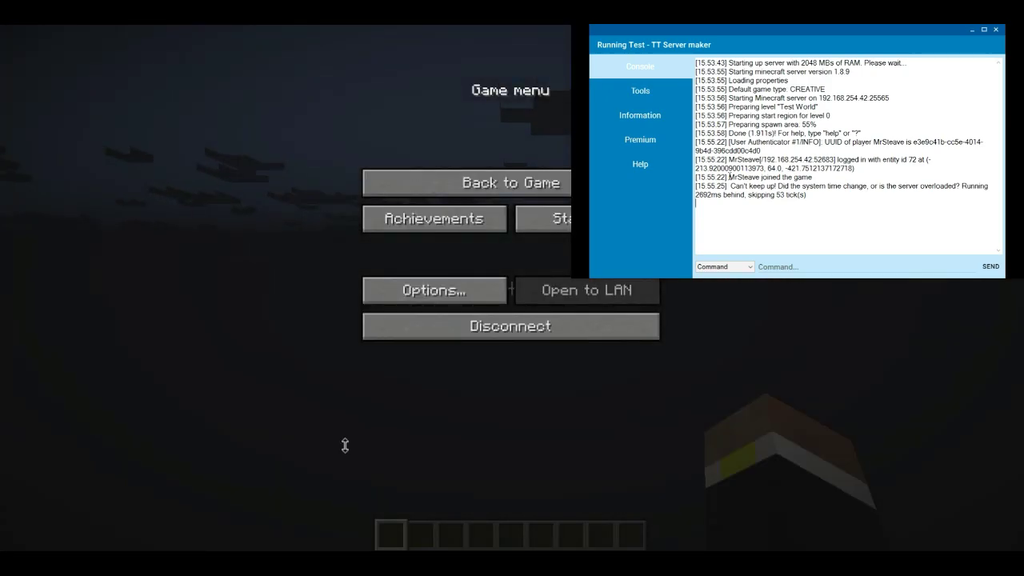
click(345, 446)
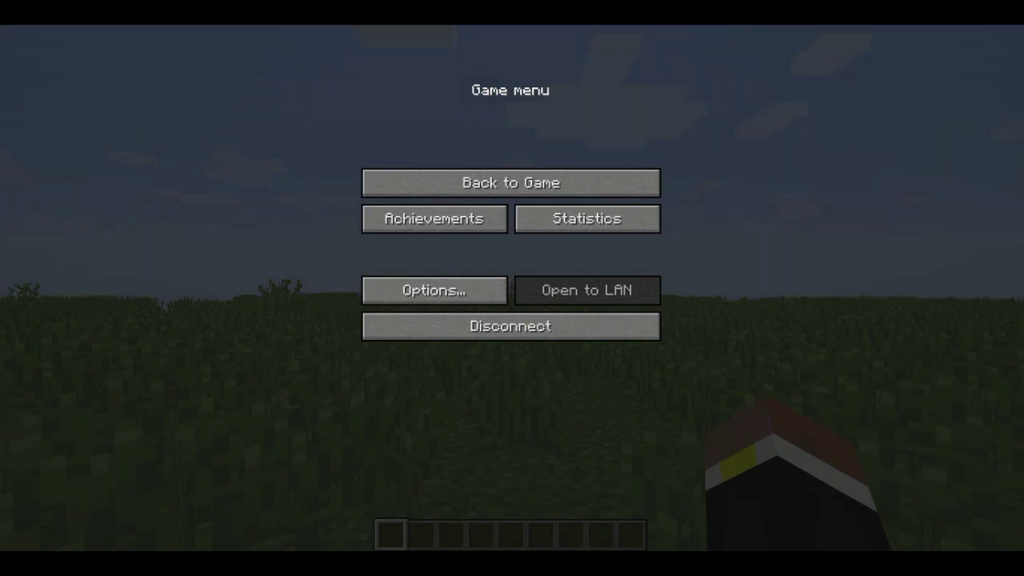
key(Escape)
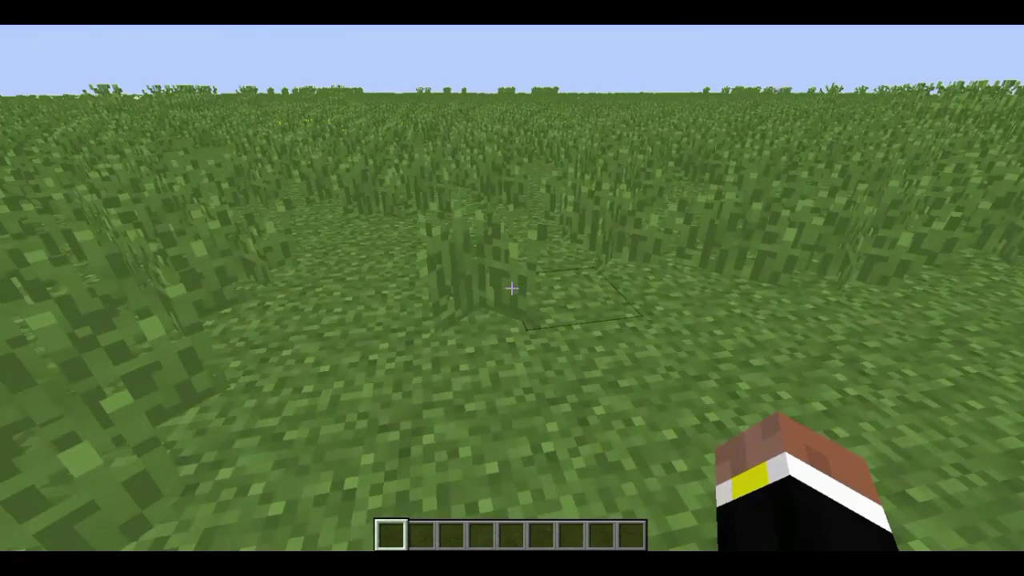
Step: Break some tall grass in the field, pause the game and return to play
click(512, 288)
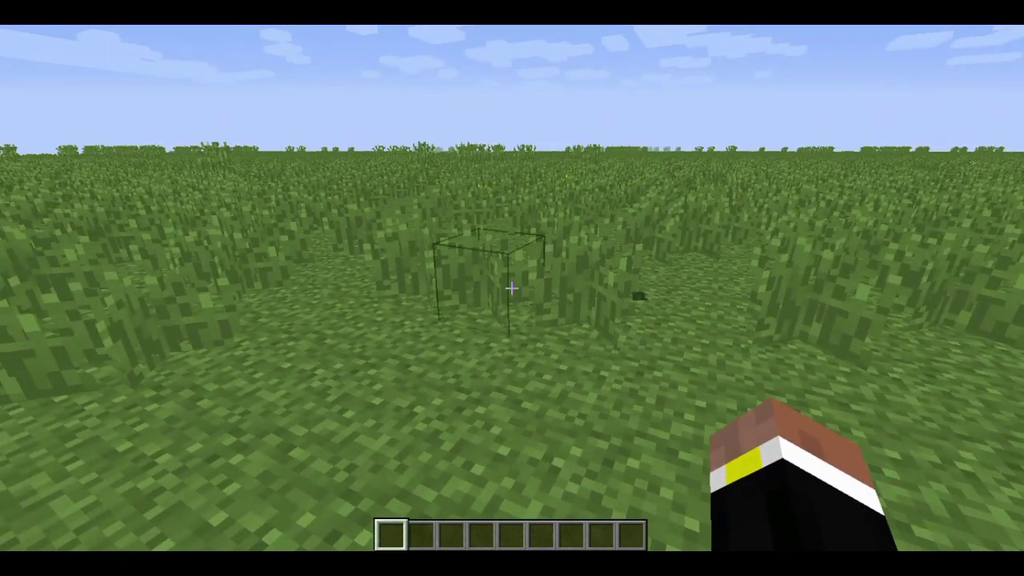
click(512, 289)
click(512, 288)
key(Escape)
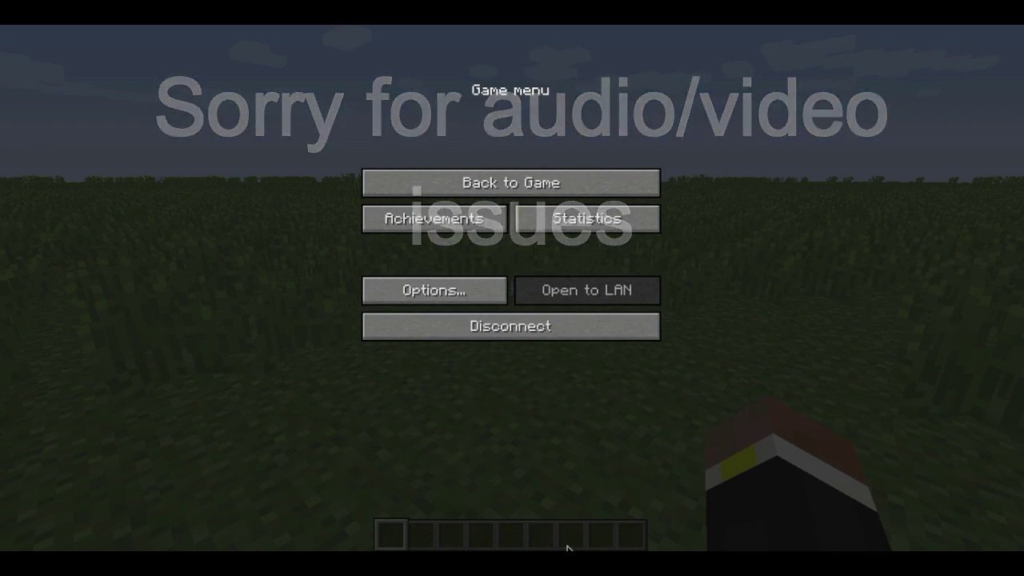
click(550, 194)
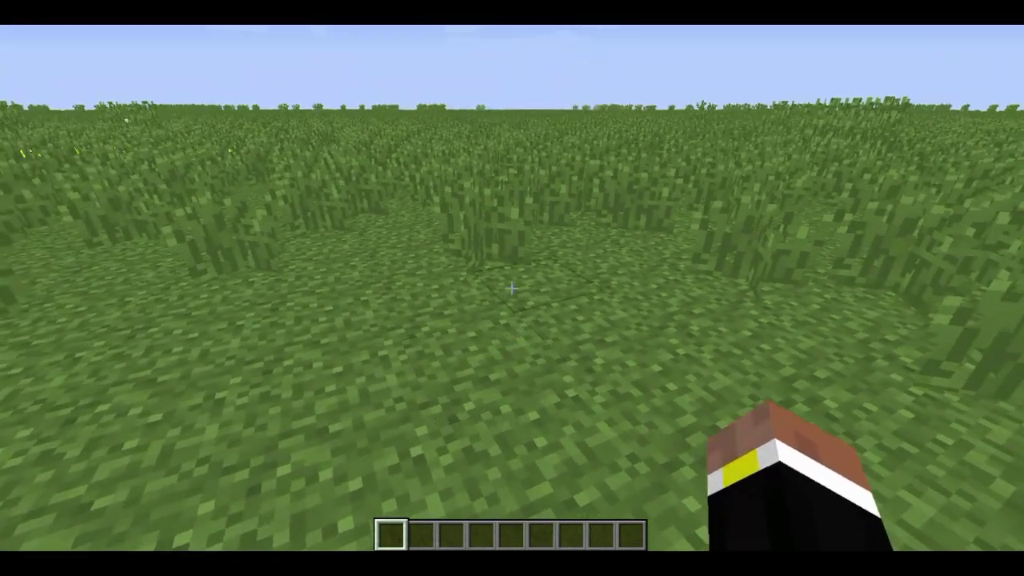
Step: Clear the tall grass ahead and dig a one-block-wide hole in the ground
click(512, 288)
click(512, 288)
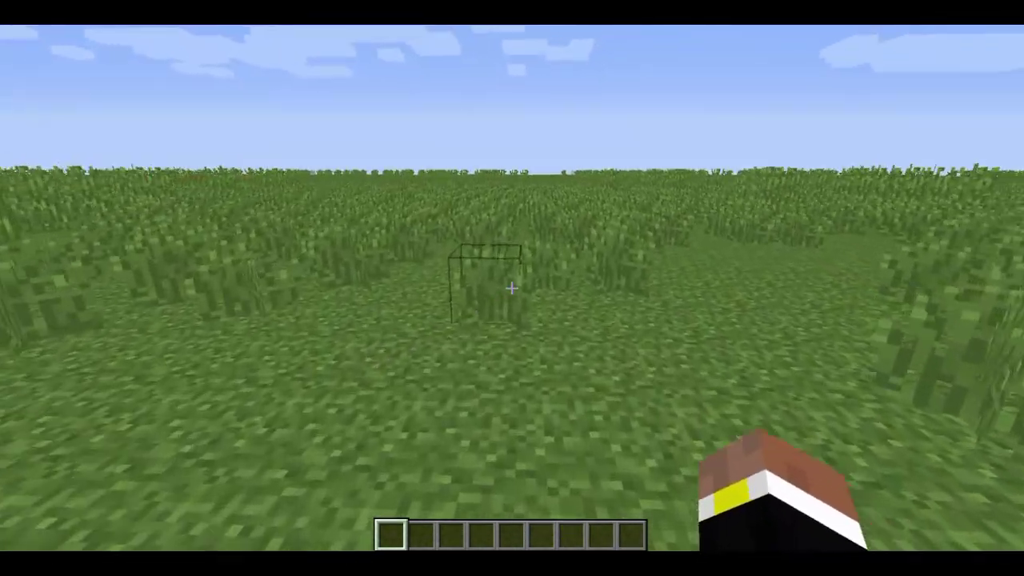
click(513, 288)
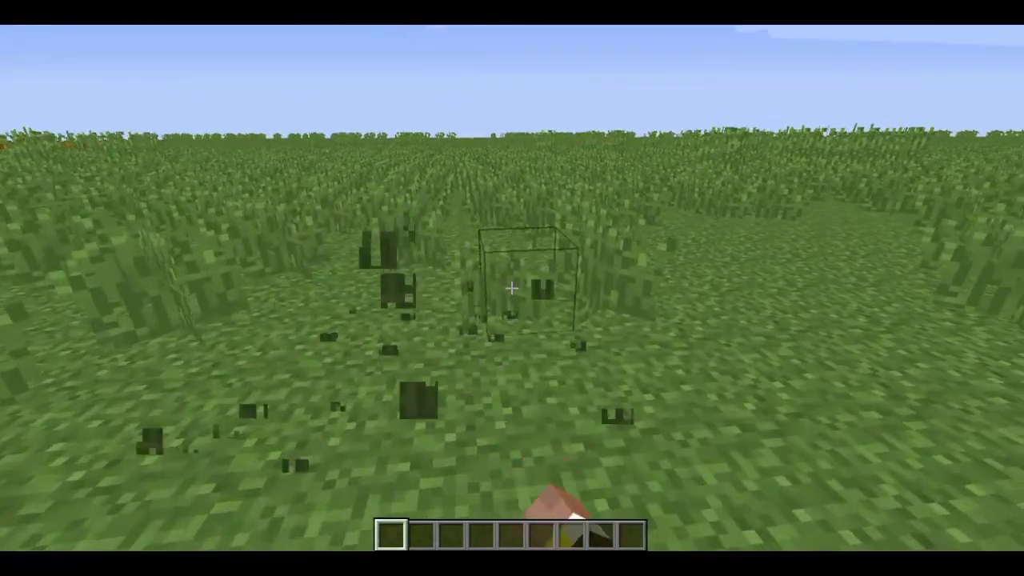
click(512, 288)
click(513, 288)
click(512, 288)
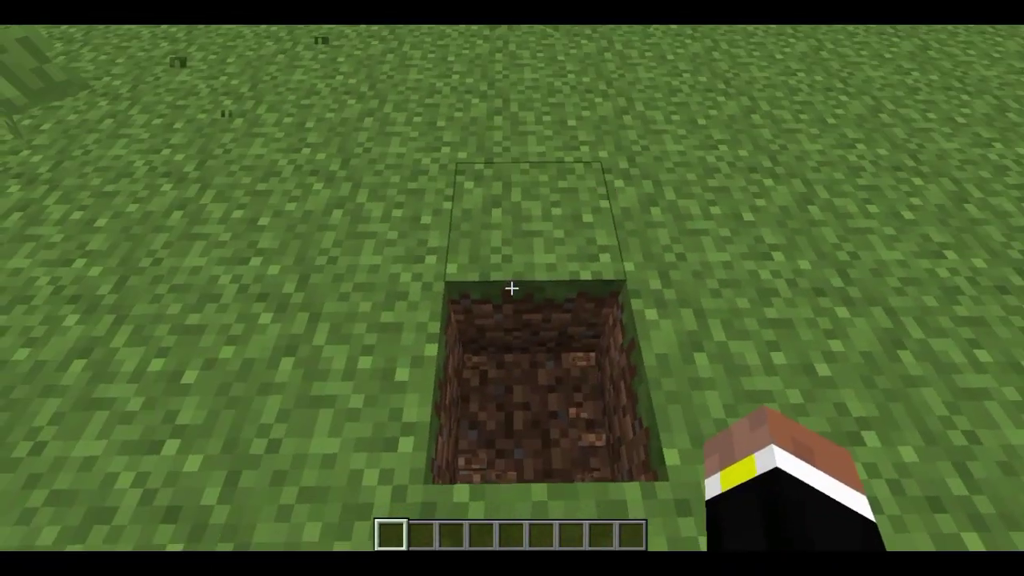
Step: Widen the hole into a shallow pit by breaking the surrounding grass blocks
click(512, 288)
click(512, 289)
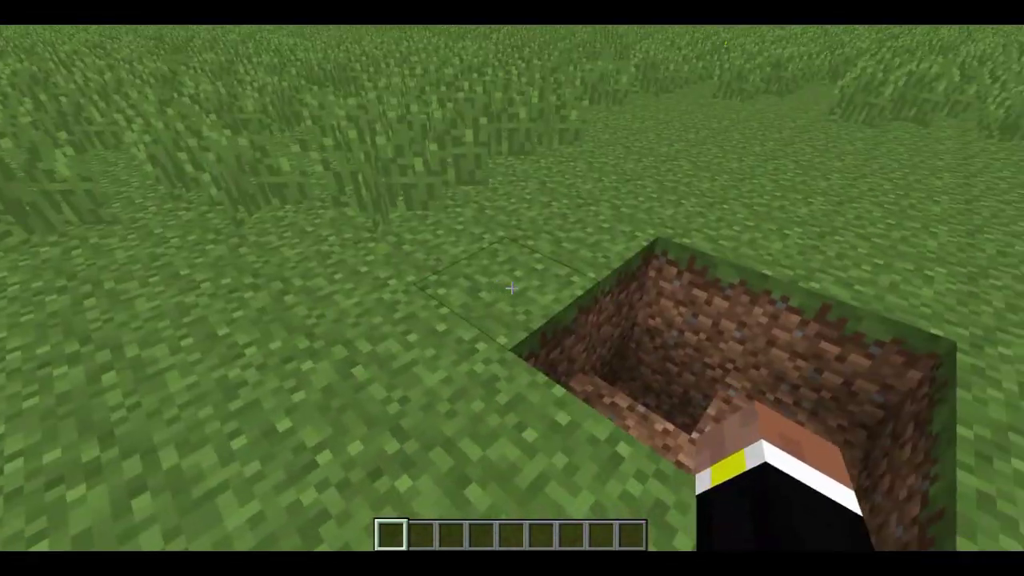
click(512, 288)
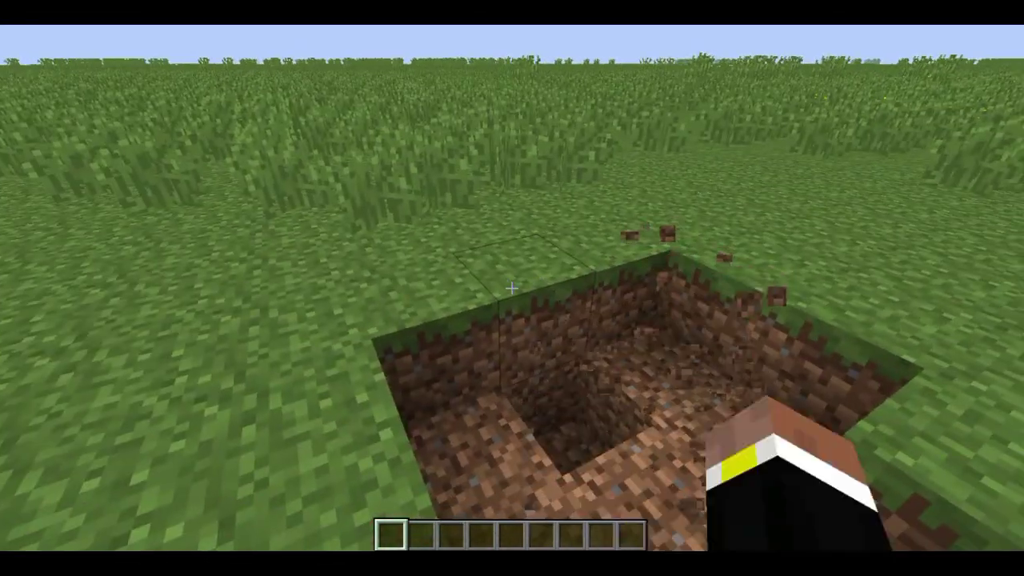
click(512, 289)
click(512, 288)
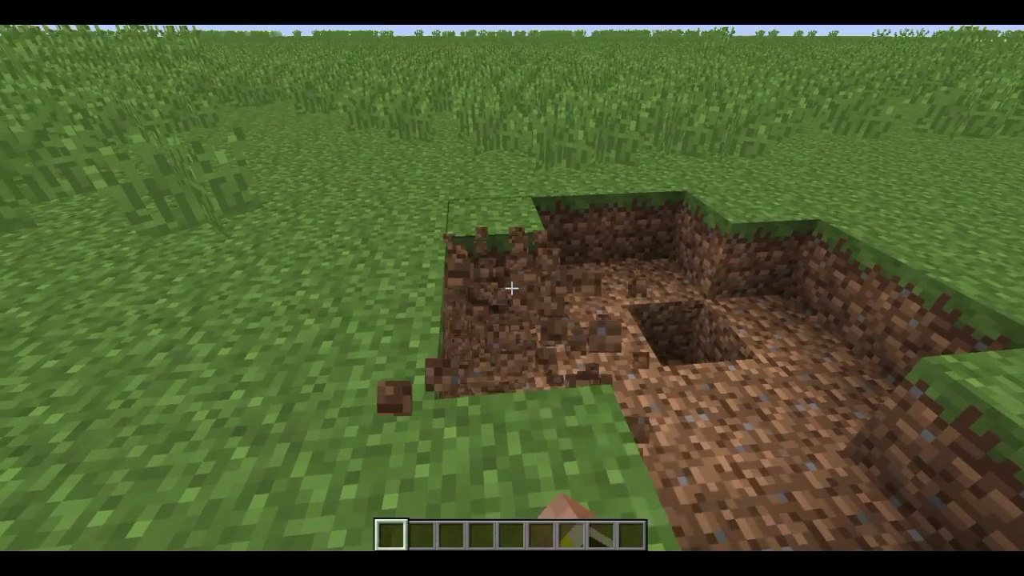
click(513, 288)
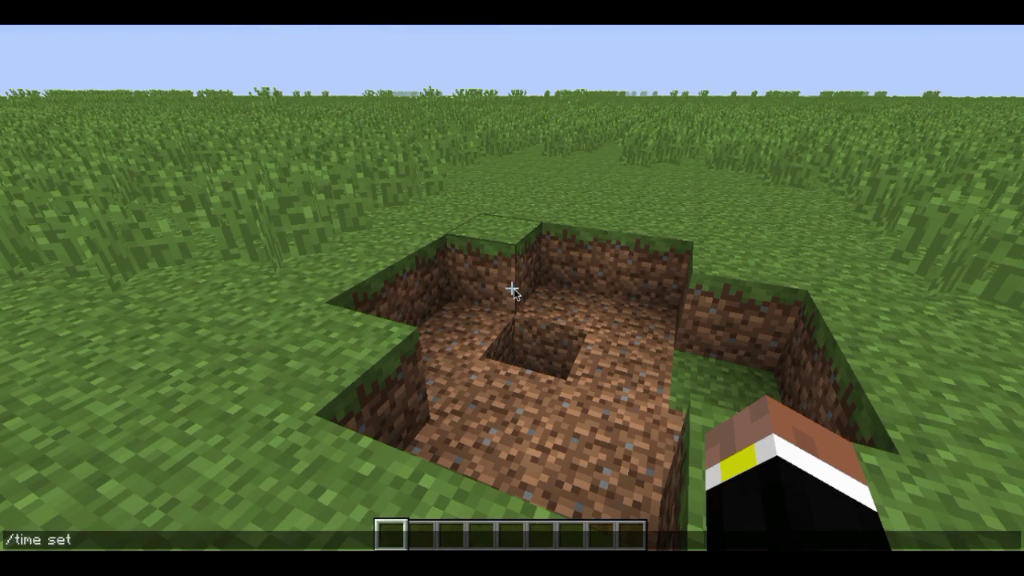
Step: Run the commands /time set night and /weather clear in the game
text(ight)
key(Return)
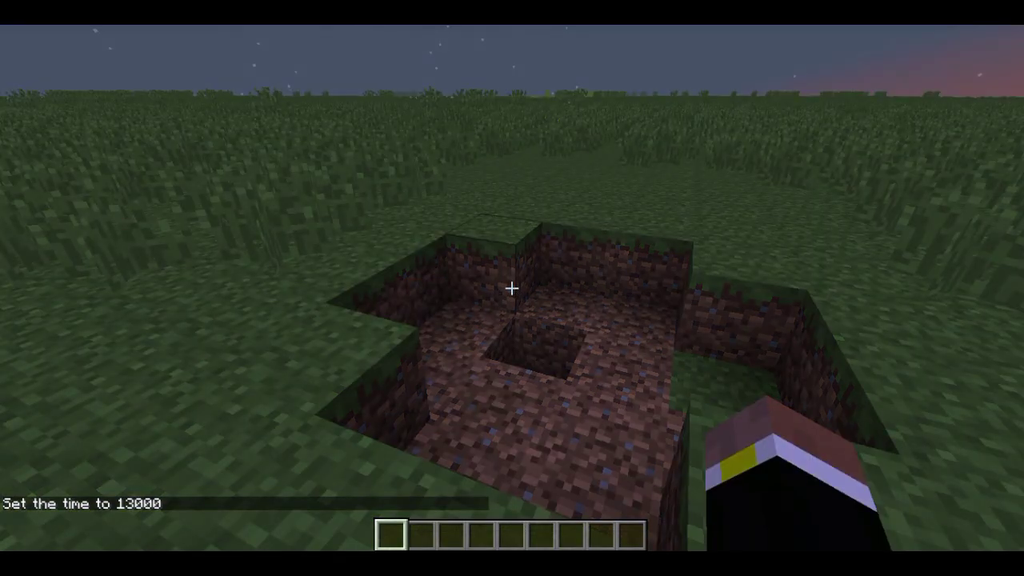
key(slash)
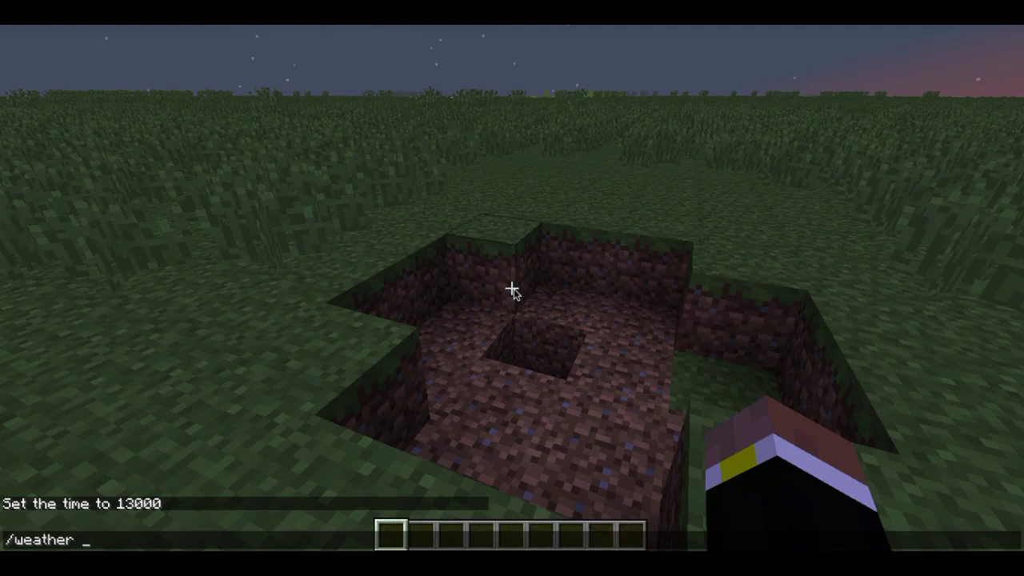
text(weather clear)
key(Return)
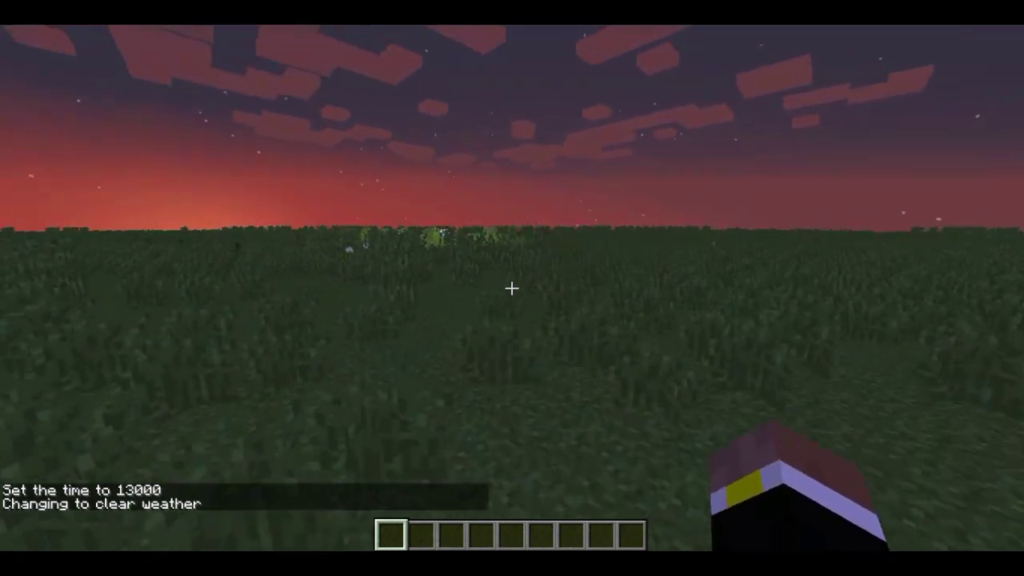
Step: Walk across the field past the pond to the lava pool and look around it
key(w)
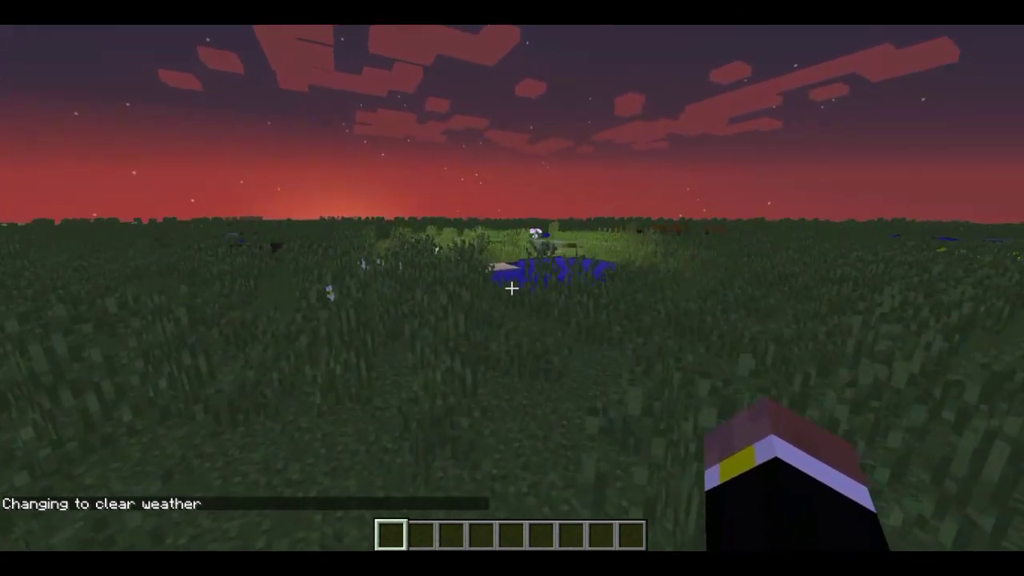
key(w)
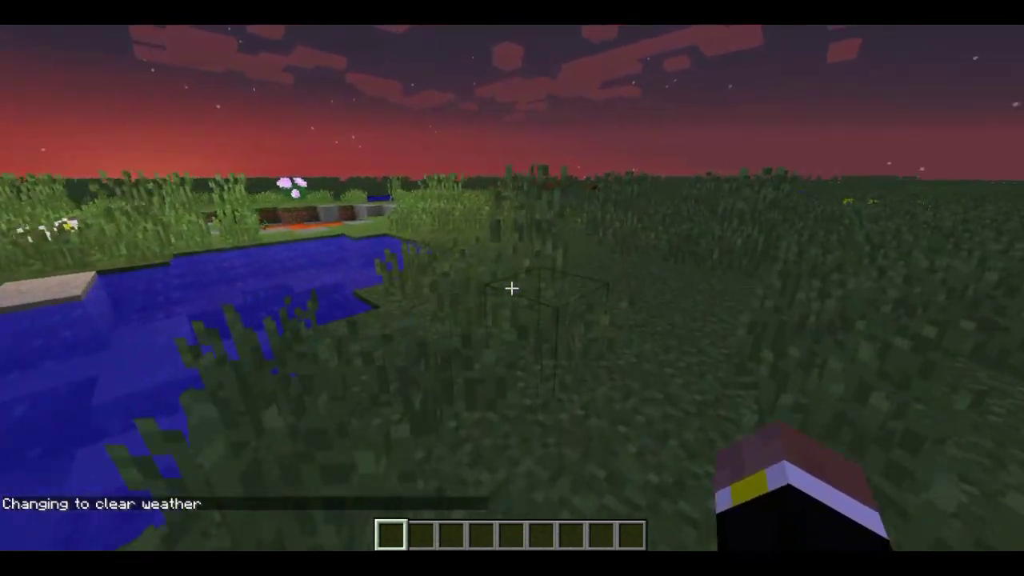
key(w)
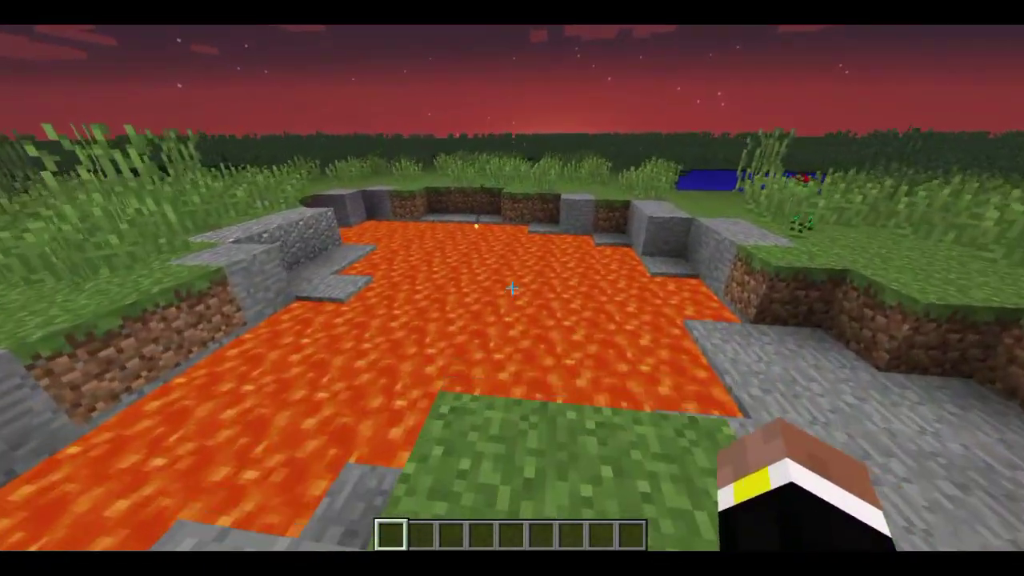
mouse_move(512, 288)
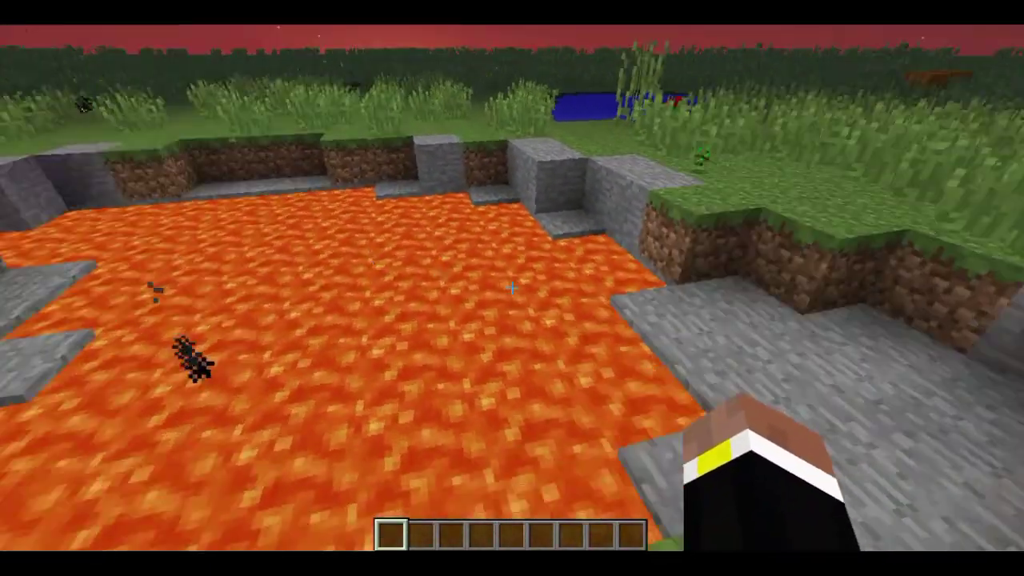